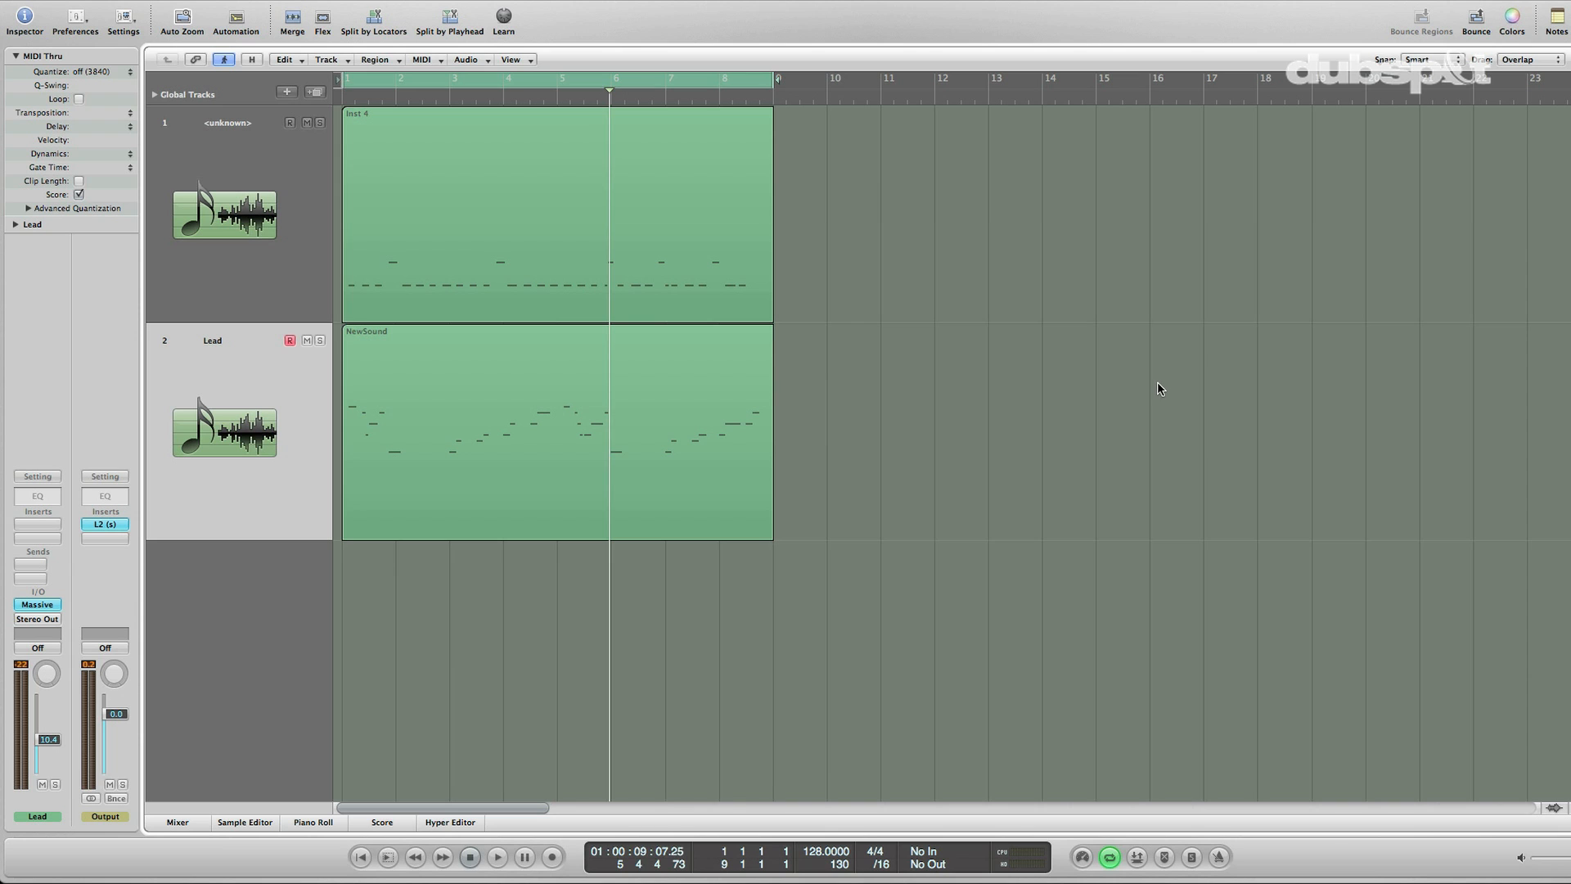
# Stop playback, view the Lead track's NewSound region in the piano roll, and return to the full arrangement
pyautogui.press('space')
pyautogui.doubleClick(702, 450)
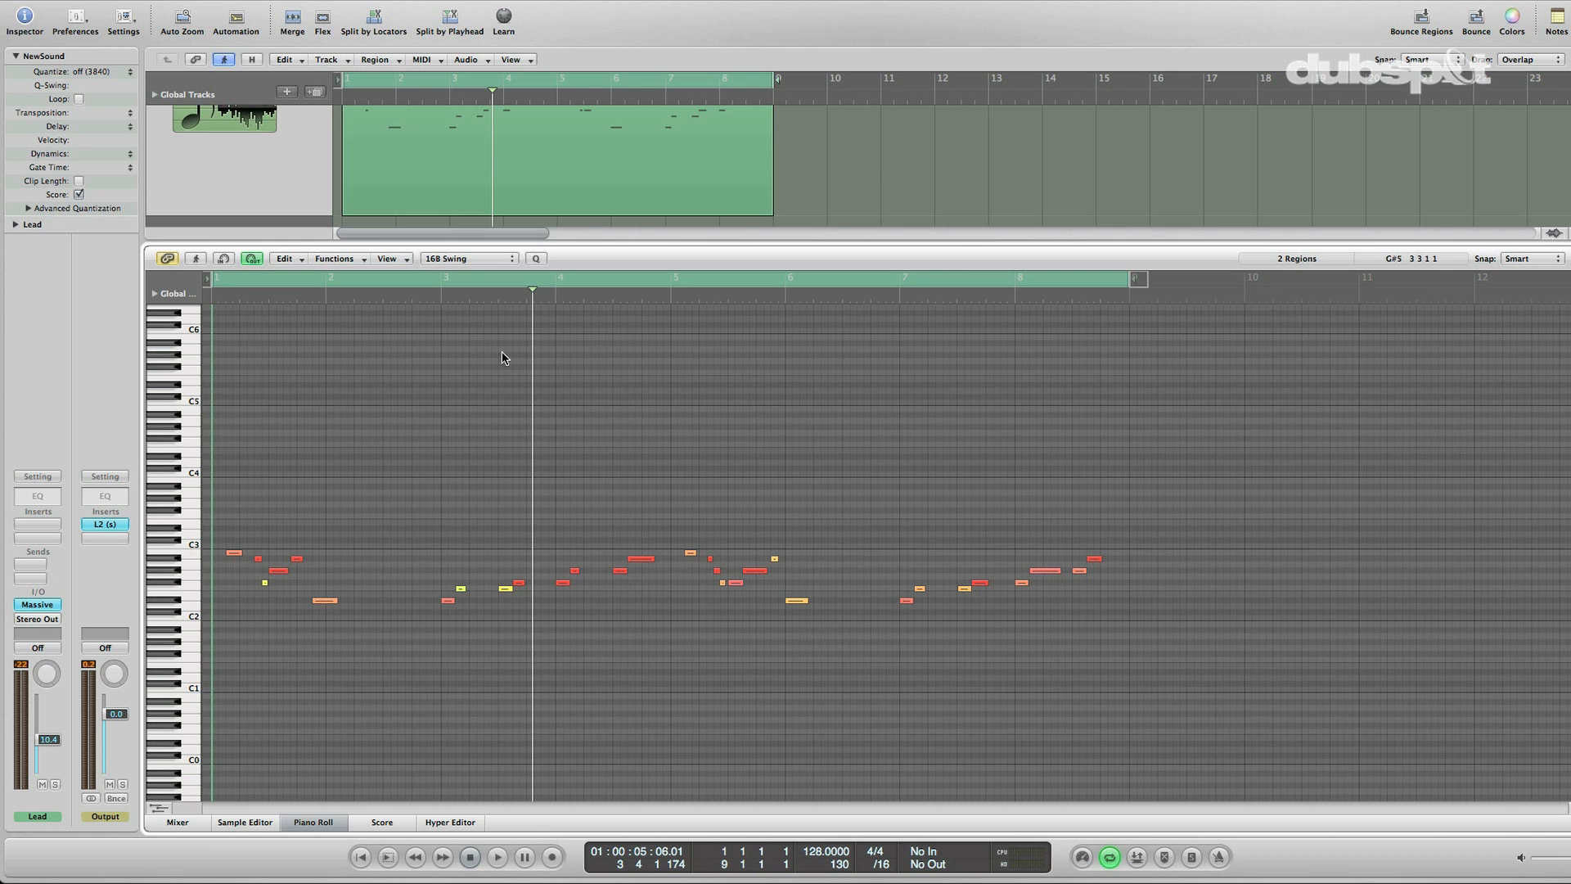
pyautogui.press('p')
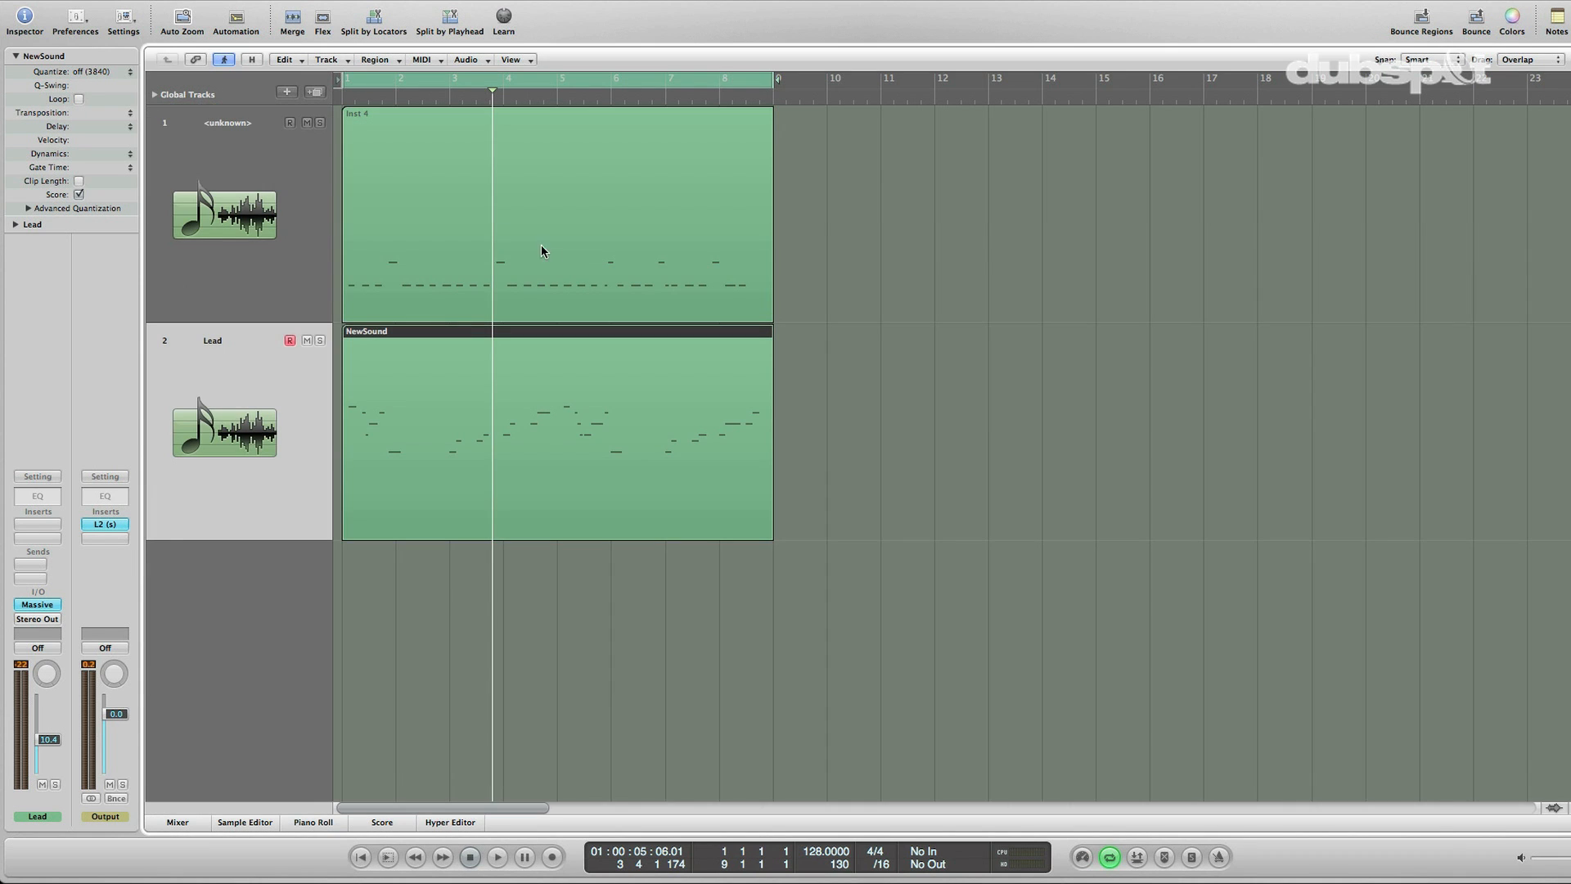
# Open Massive on the Lead track, set oscillator 1's wavetable to Pulse-Saw Sync and adjust its Pulse-Saw position
pyautogui.click(39, 605)
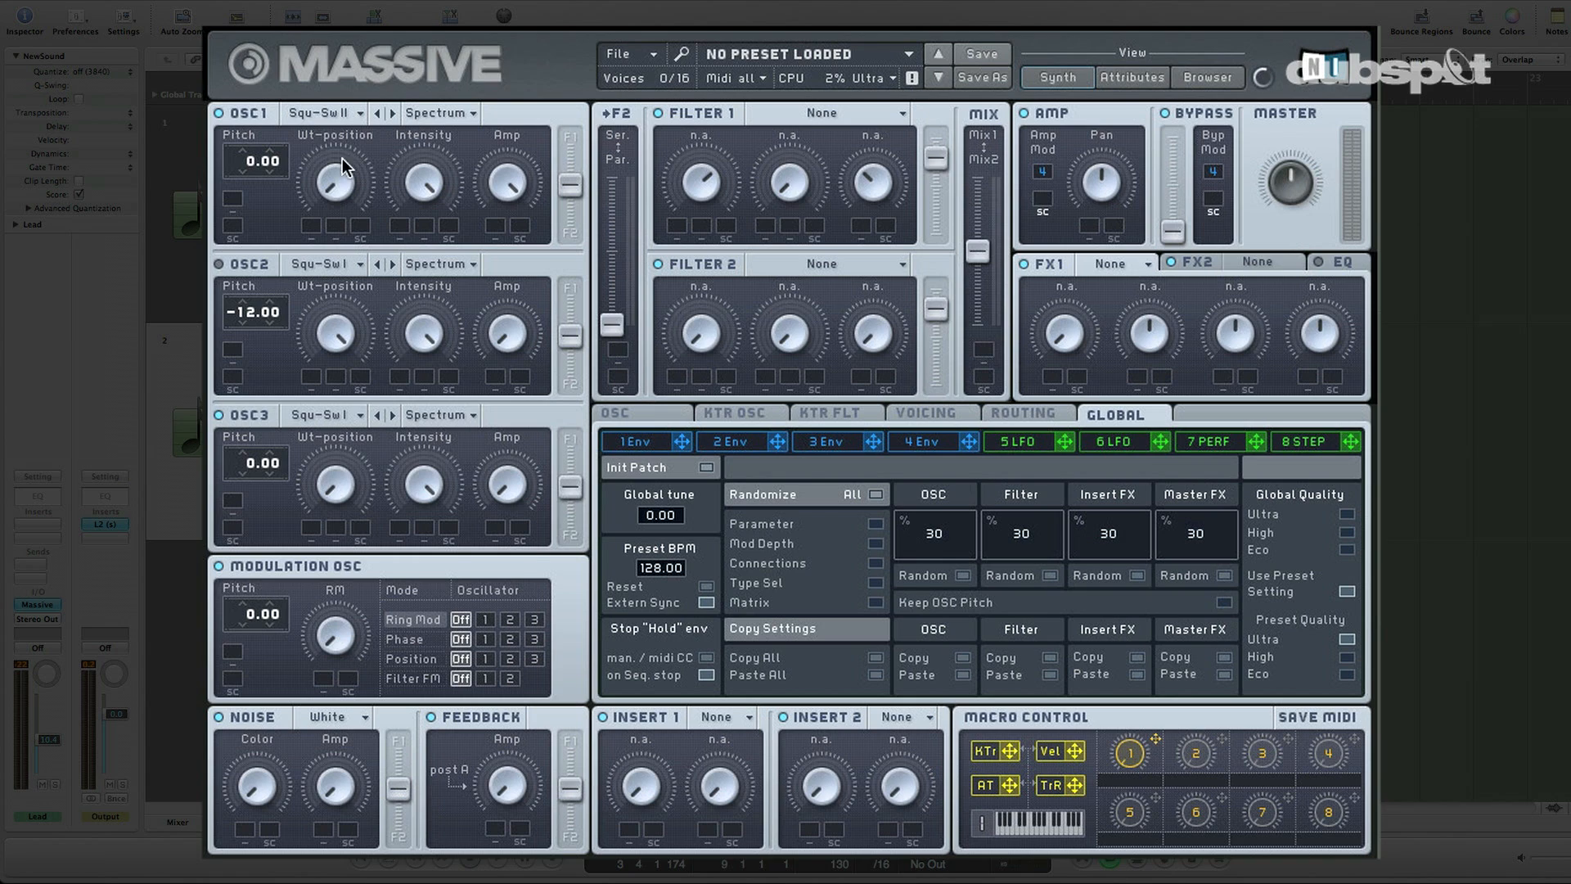
pyautogui.click(342, 119)
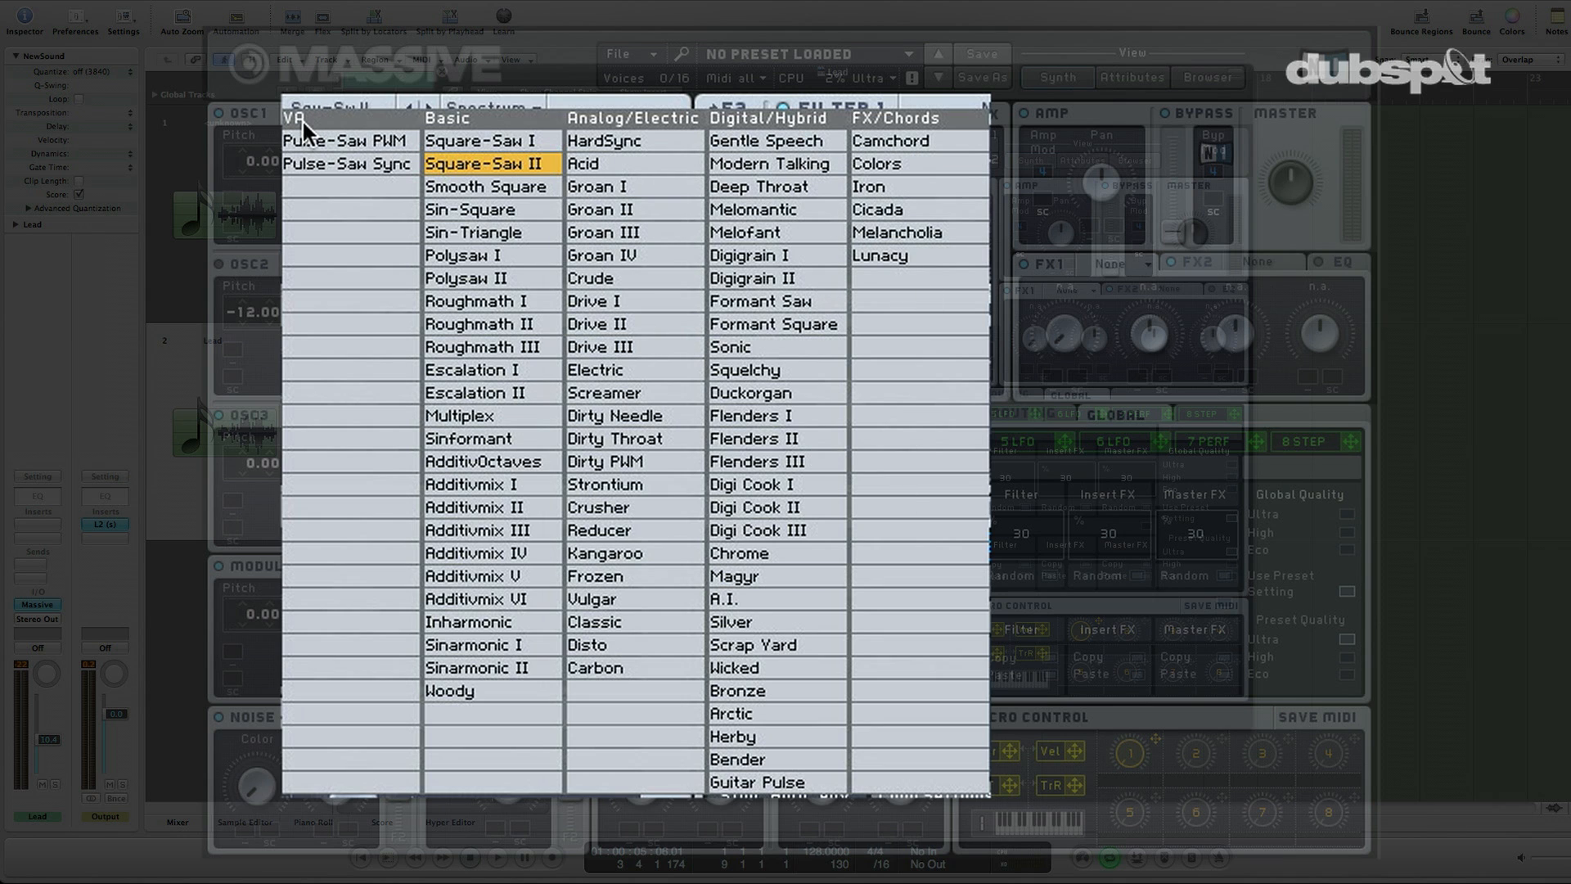
pyautogui.click(406, 161)
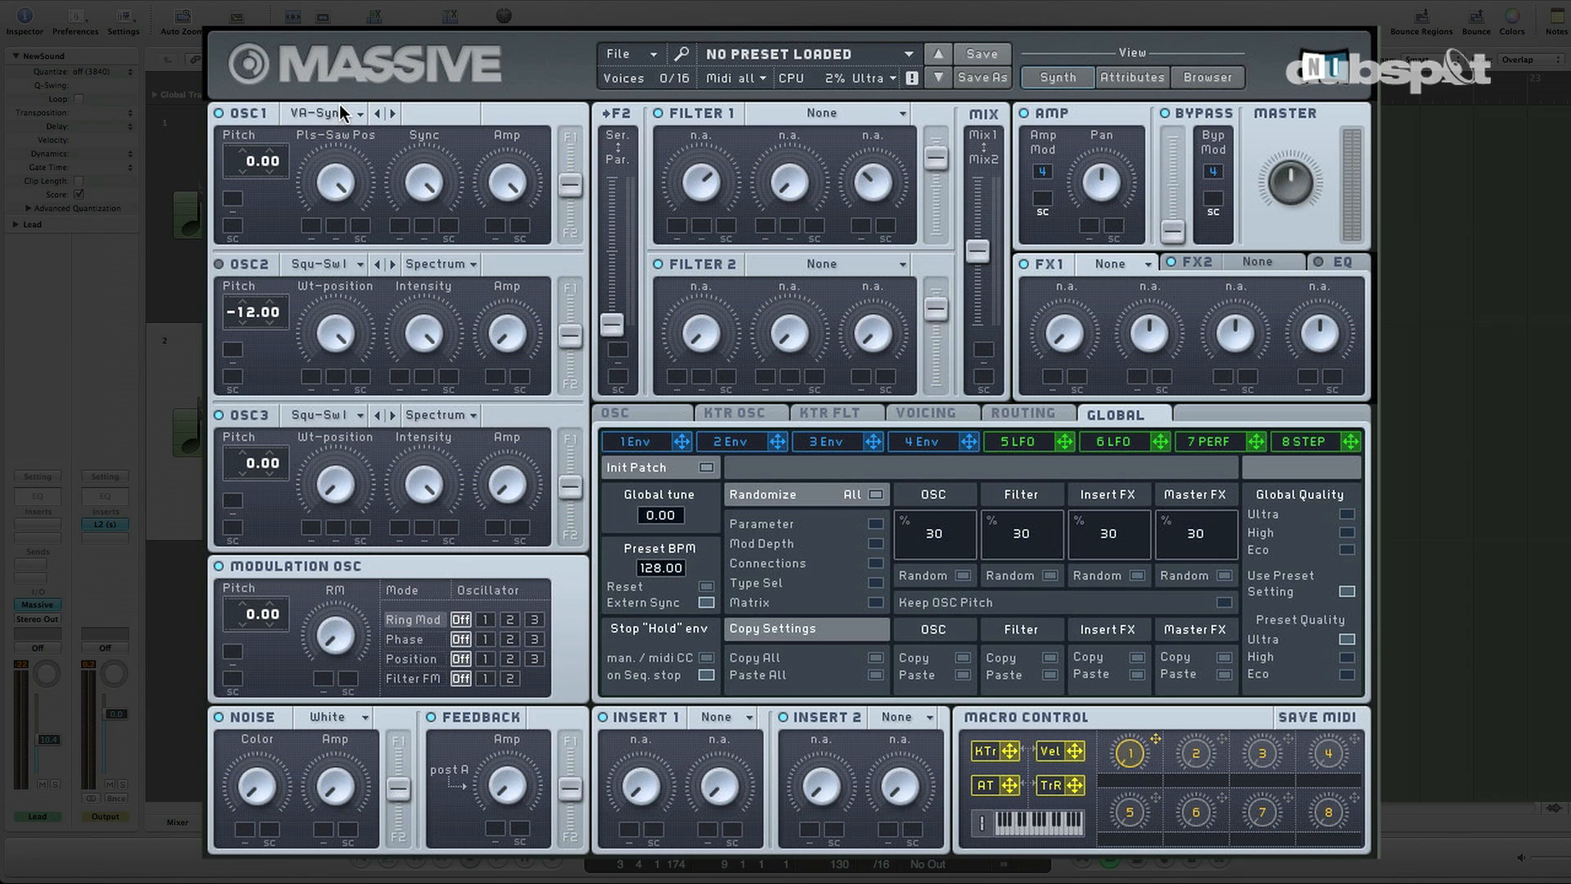
pyautogui.moveTo(338, 222); pyautogui.dragTo(355, 327)
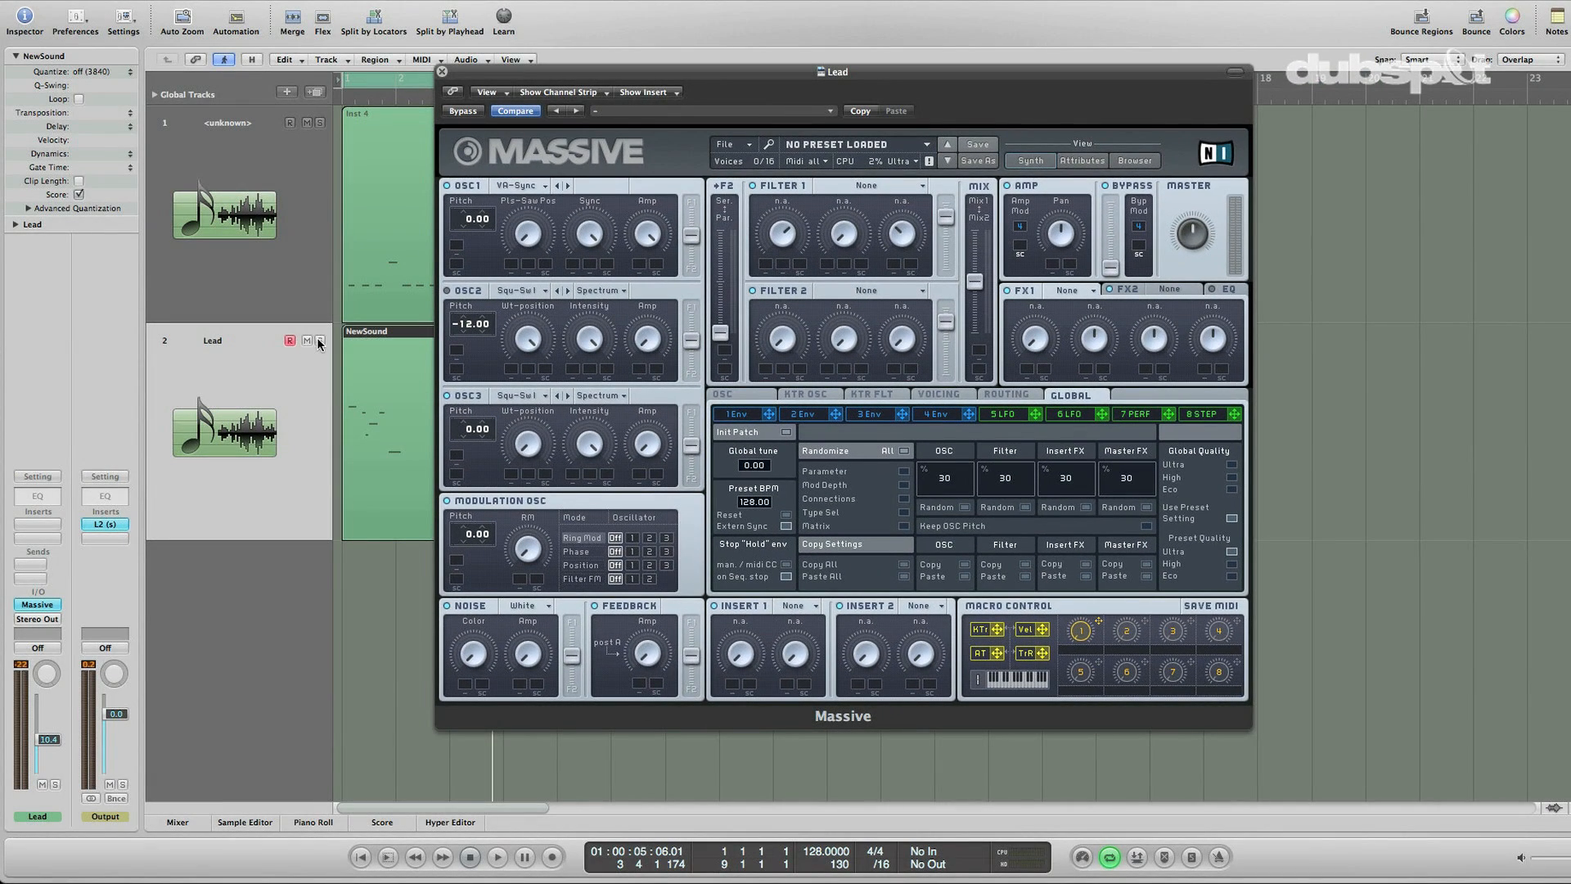
# Solo the Lead track and sweep oscillator 1's Sync amount during playback, leaving it at a low setting
pyautogui.click(319, 341)
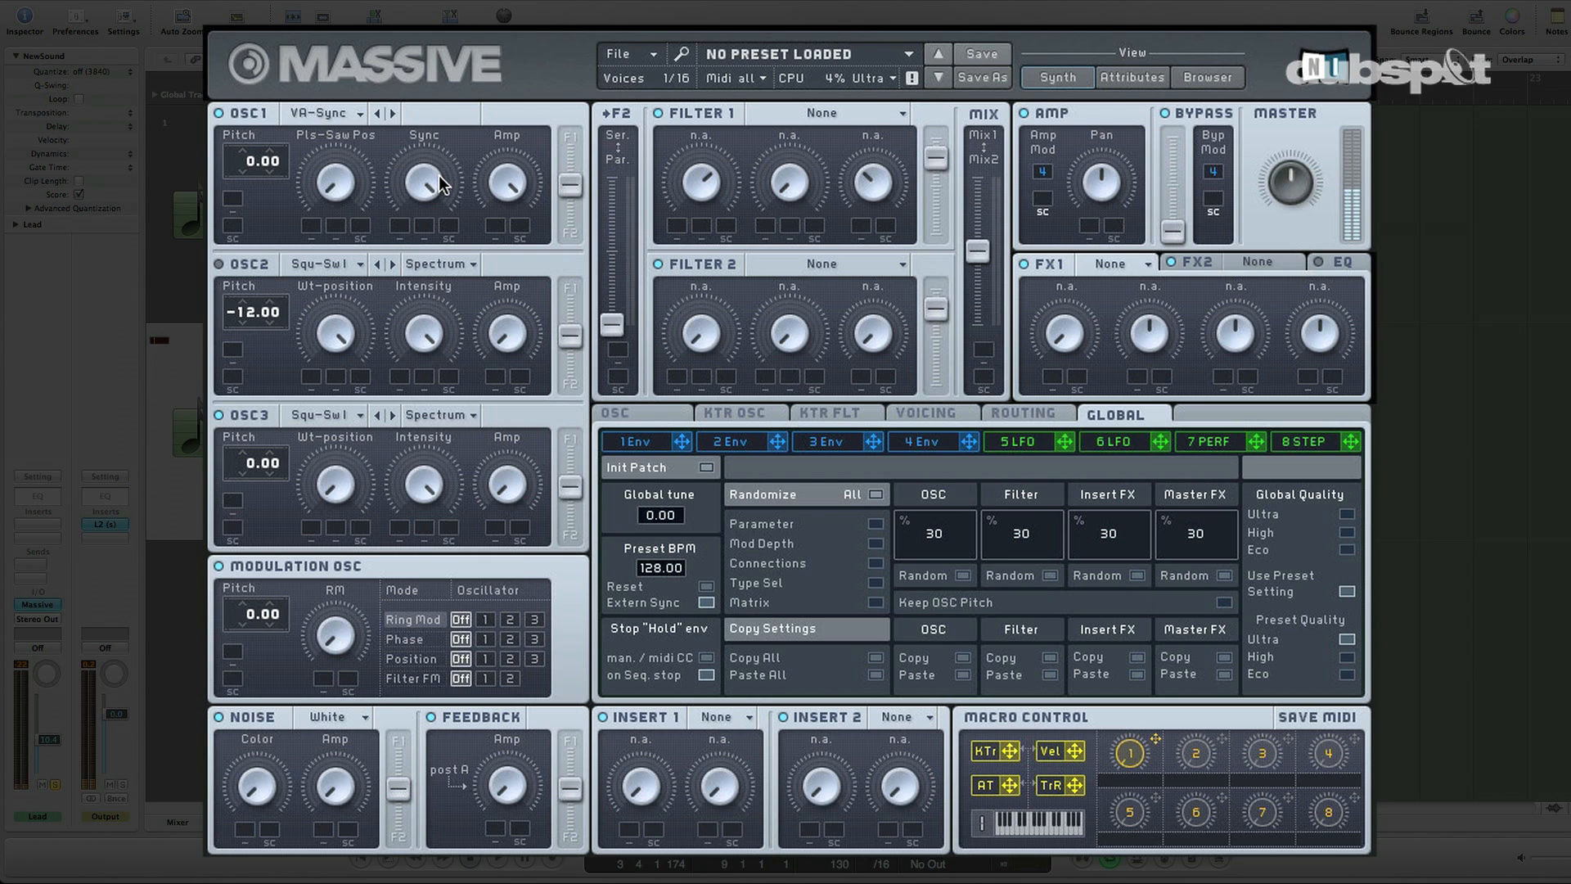
pyautogui.moveTo(439, 176); pyautogui.dragTo(430, 376)
pyautogui.moveTo(436, 179); pyautogui.dragTo(439, 142)
pyautogui.moveTo(411, 195); pyautogui.dragTo(415, 190)
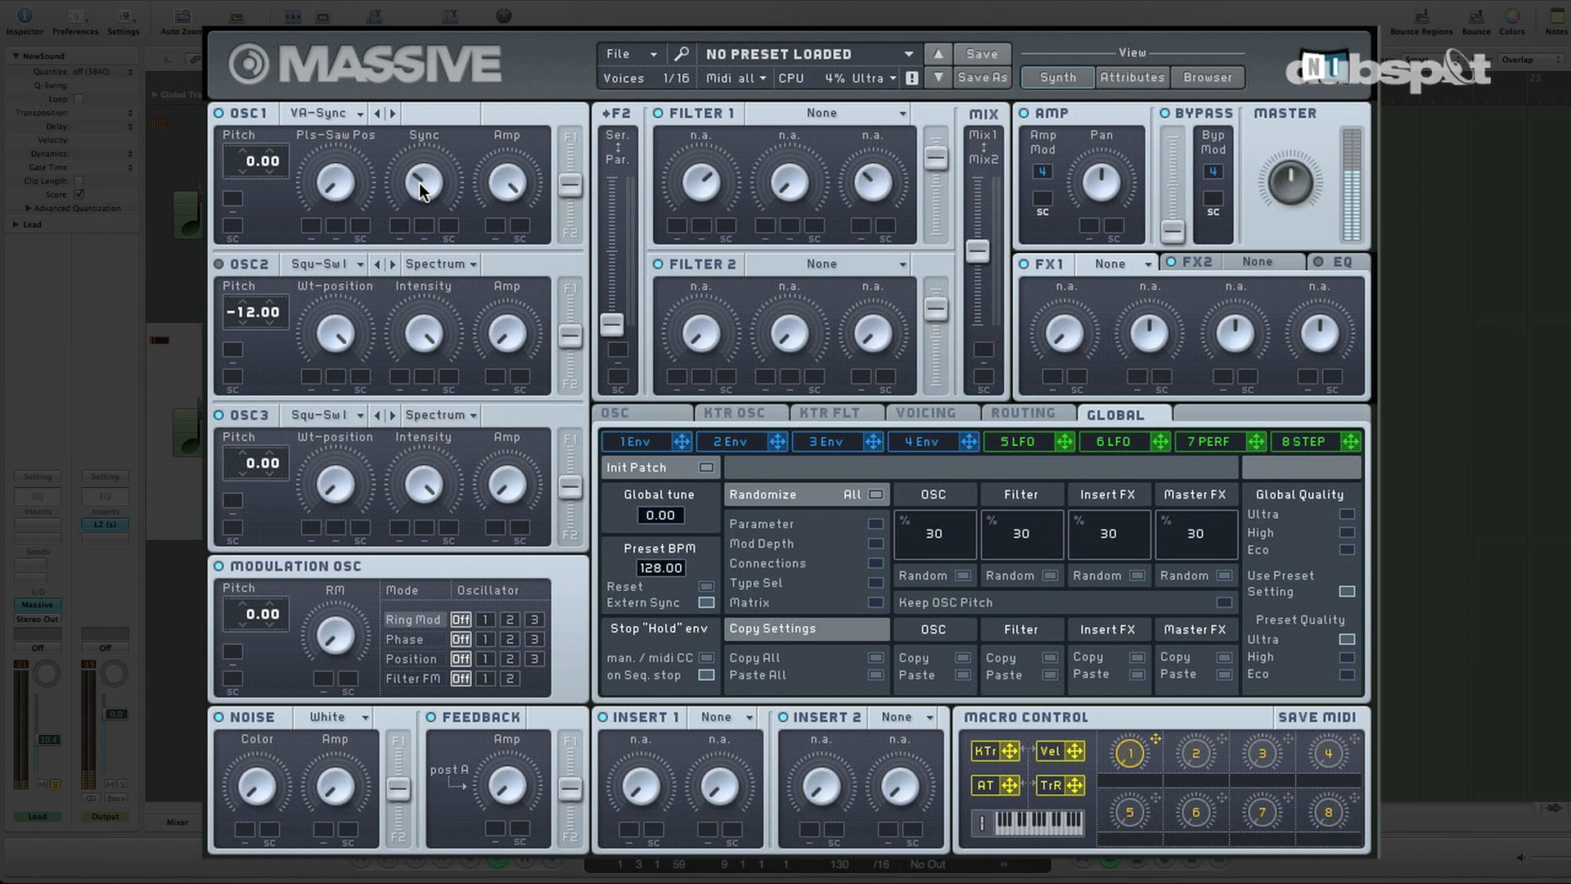
pyautogui.moveTo(419, 190); pyautogui.dragTo(415, 253)
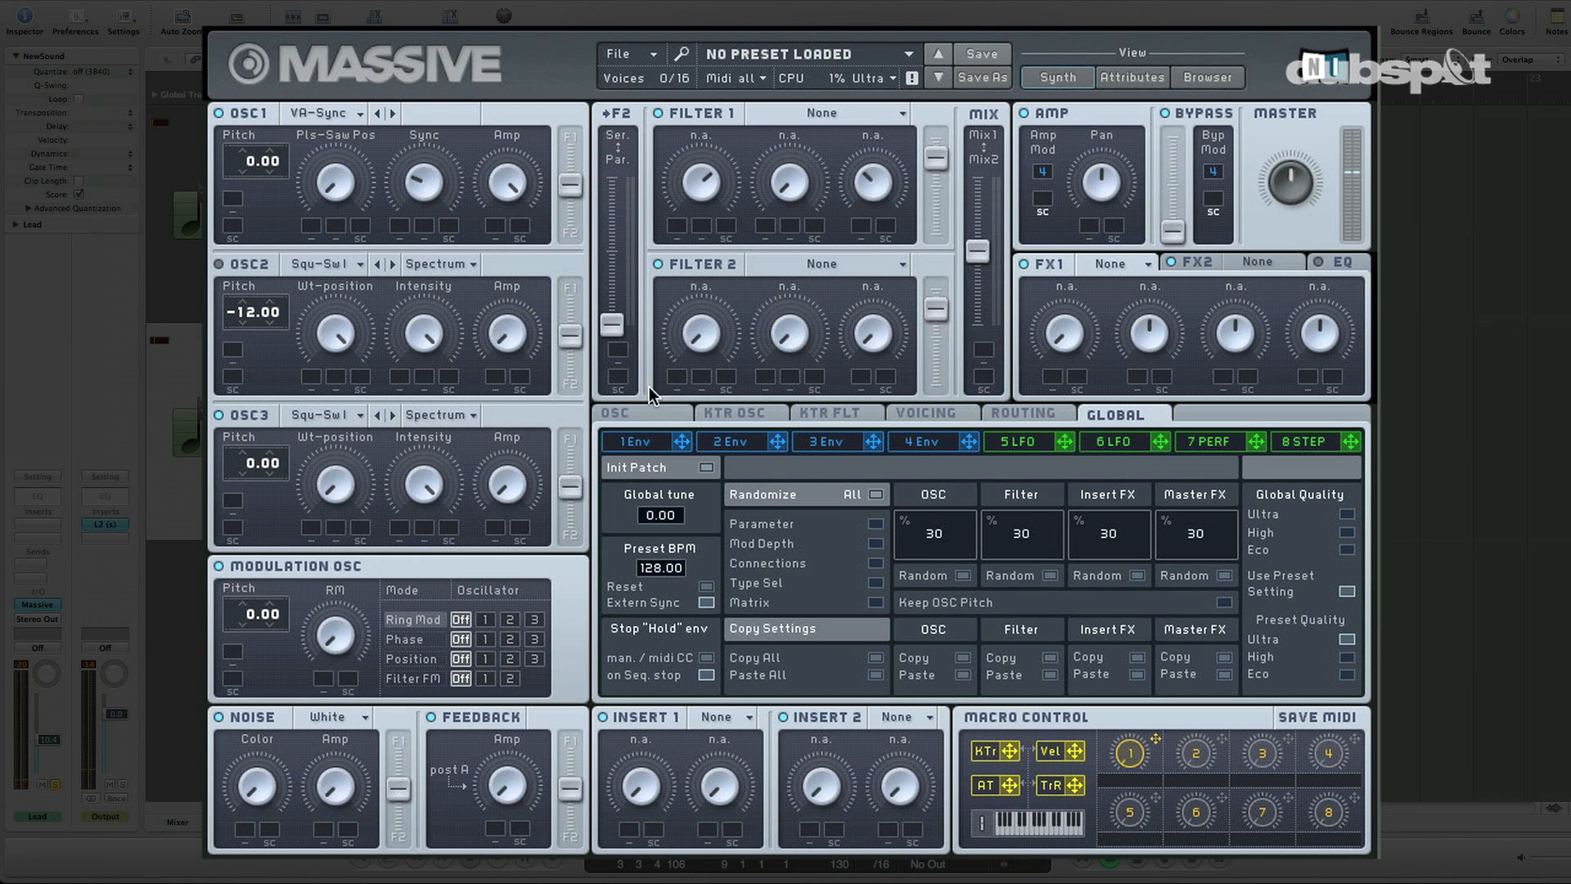
# Assign envelope 1 to modulate oscillator 1's Sync and fine-tune the envelope's decay time
pyautogui.click(656, 445)
pyautogui.moveTo(682, 441); pyautogui.dragTo(401, 228)
pyautogui.moveTo(870, 647); pyautogui.dragTo(870, 675)
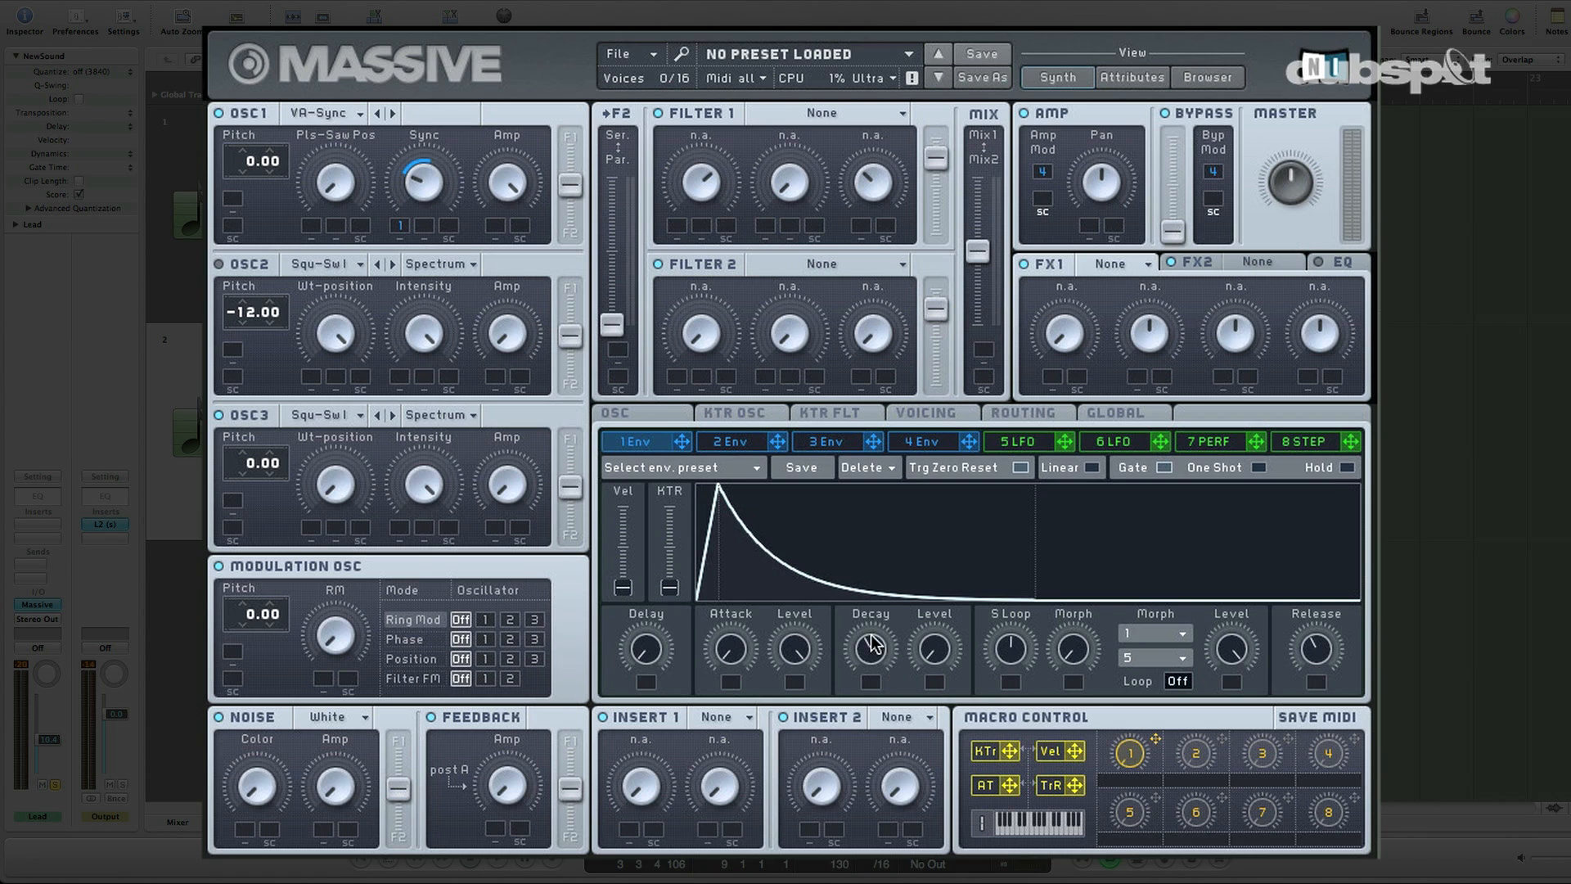
pyautogui.moveTo(871, 648); pyautogui.dragTo(872, 622)
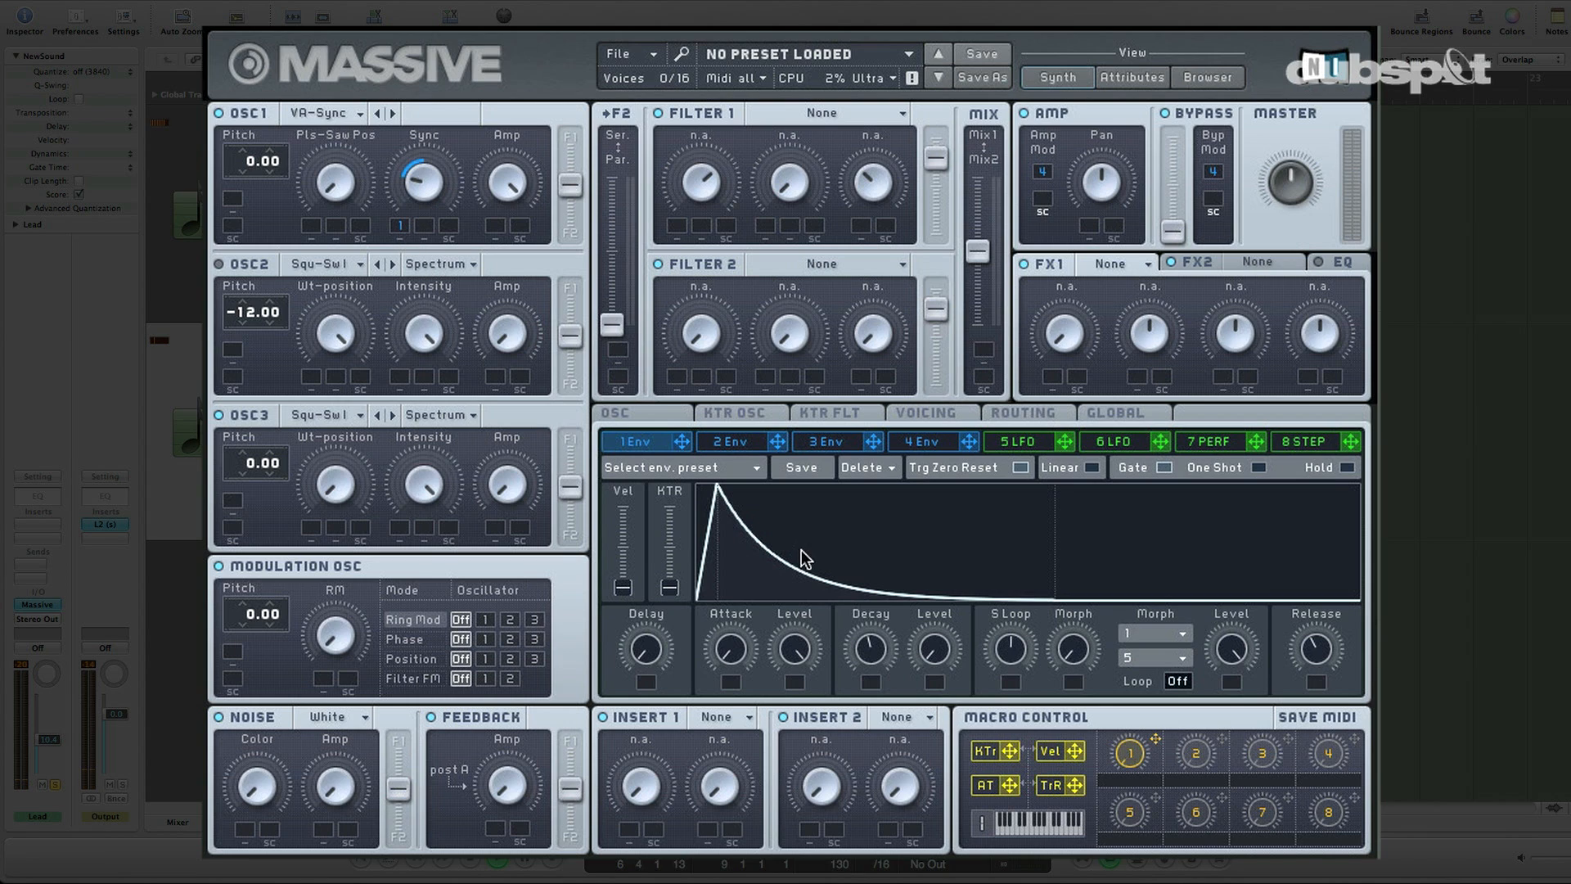
pyautogui.moveTo(868, 667); pyautogui.dragTo(869, 650)
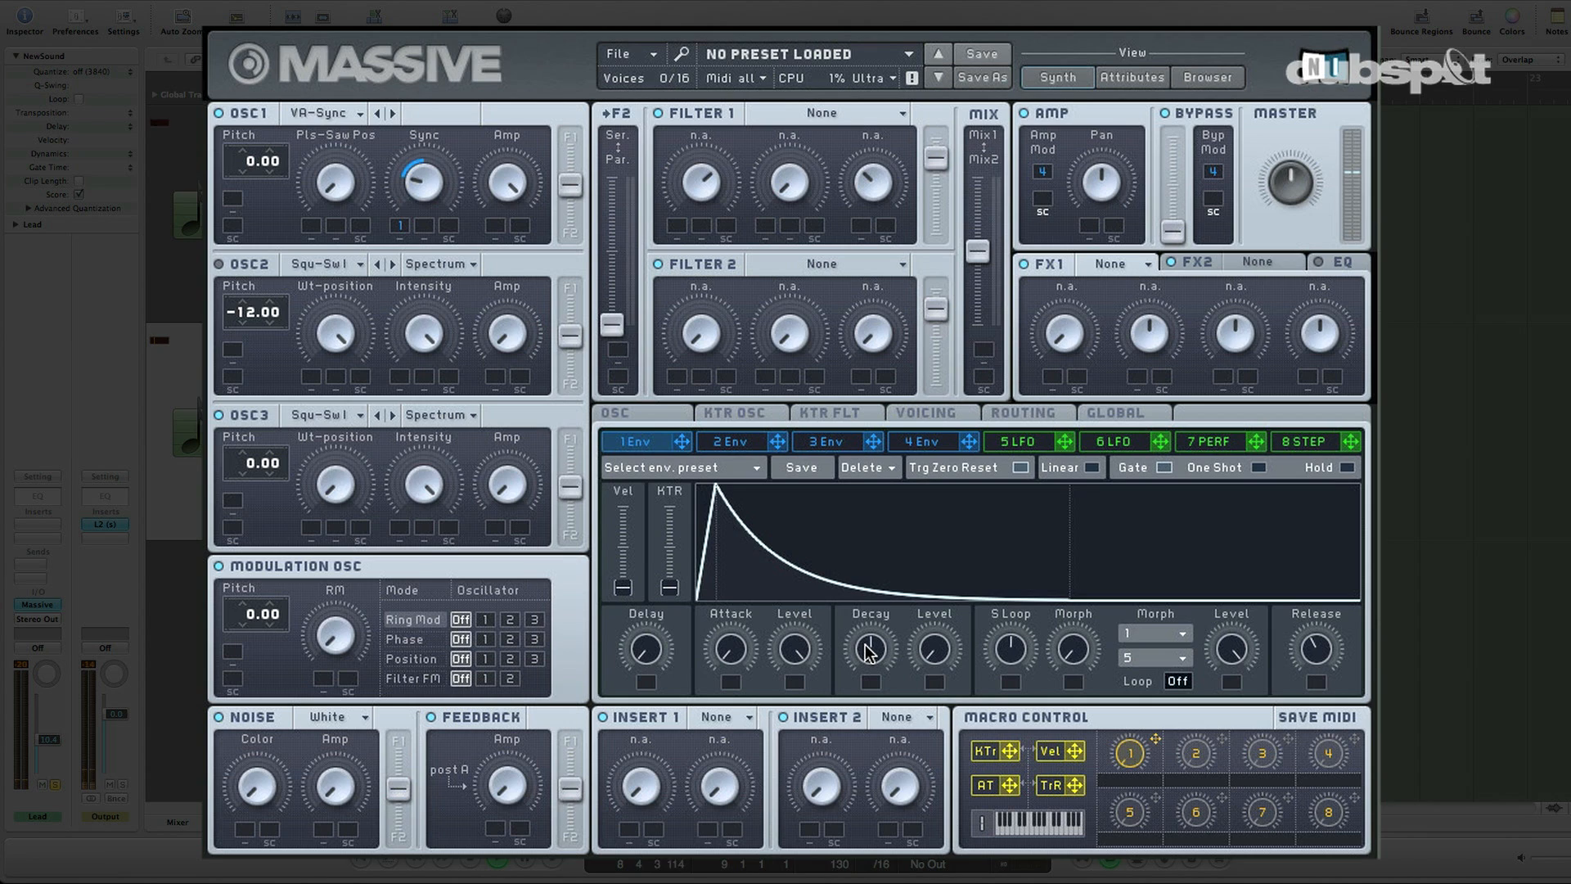
pyautogui.moveTo(869, 650)
pyautogui.mouseDown()
pyautogui.moveTo(863, 664)
pyautogui.moveTo(866, 652)
pyautogui.mouseUp()
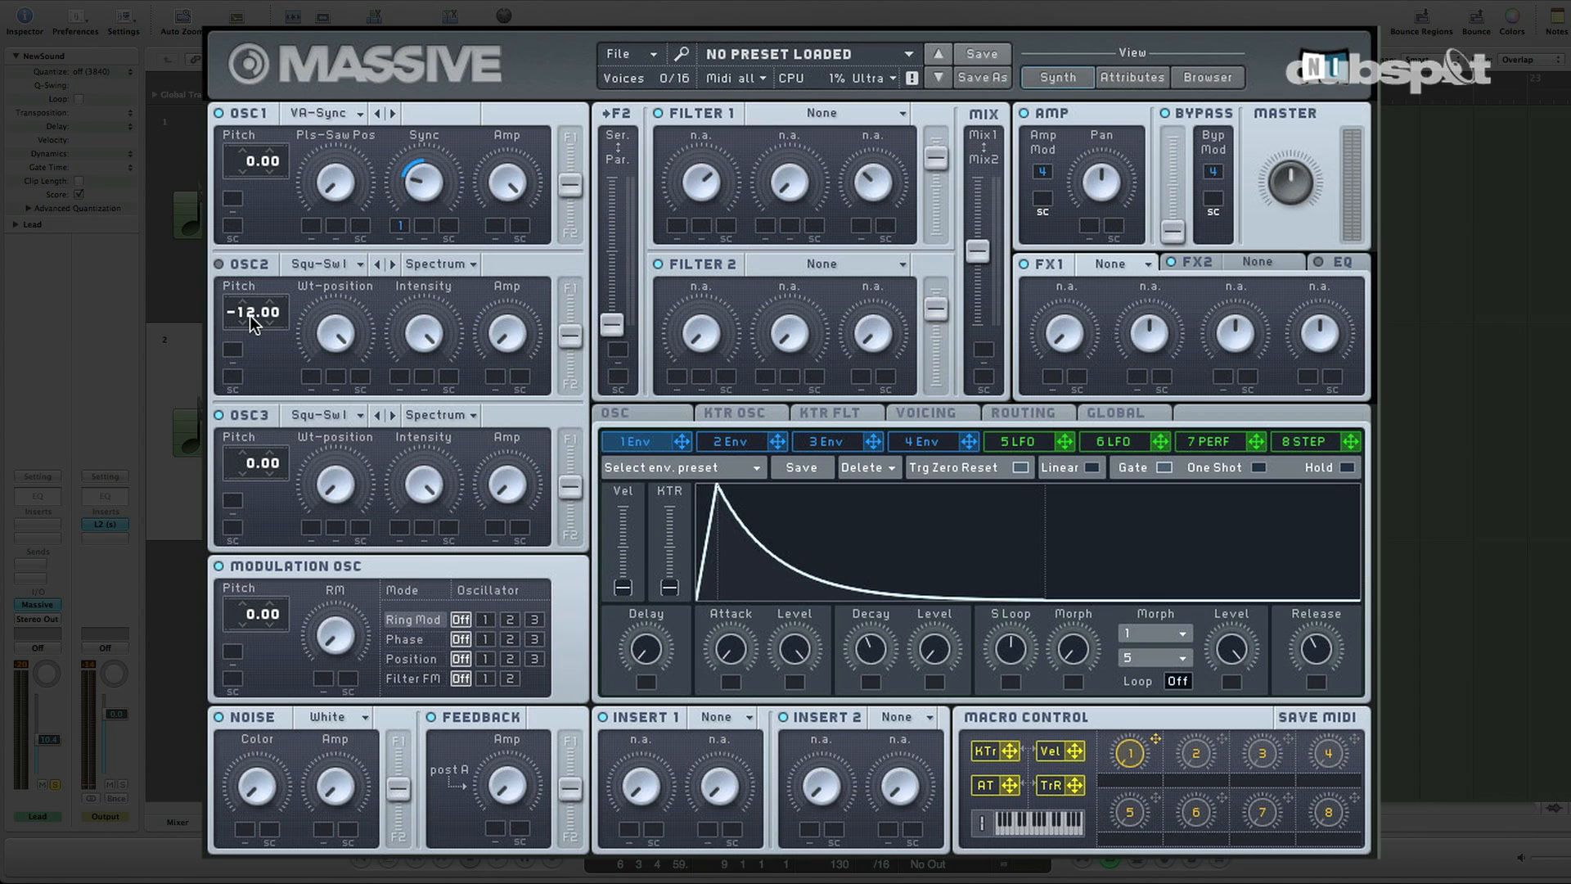
# Switch on oscillator 2, unsolo the Lead track and audition it together with the other track
pyautogui.click(218, 263)
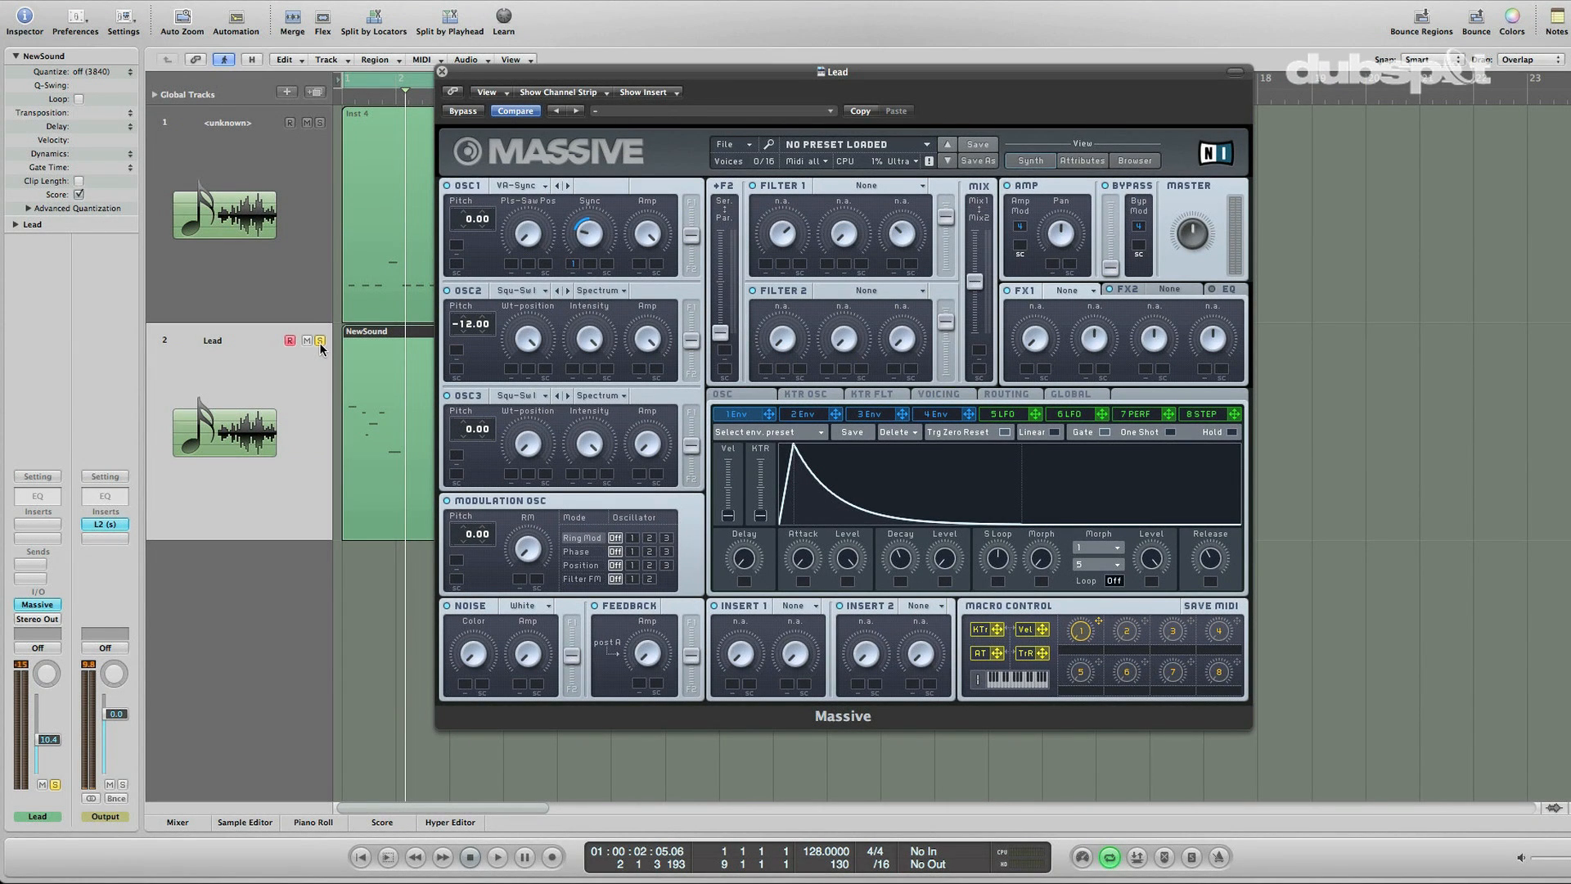
pyautogui.press('space')
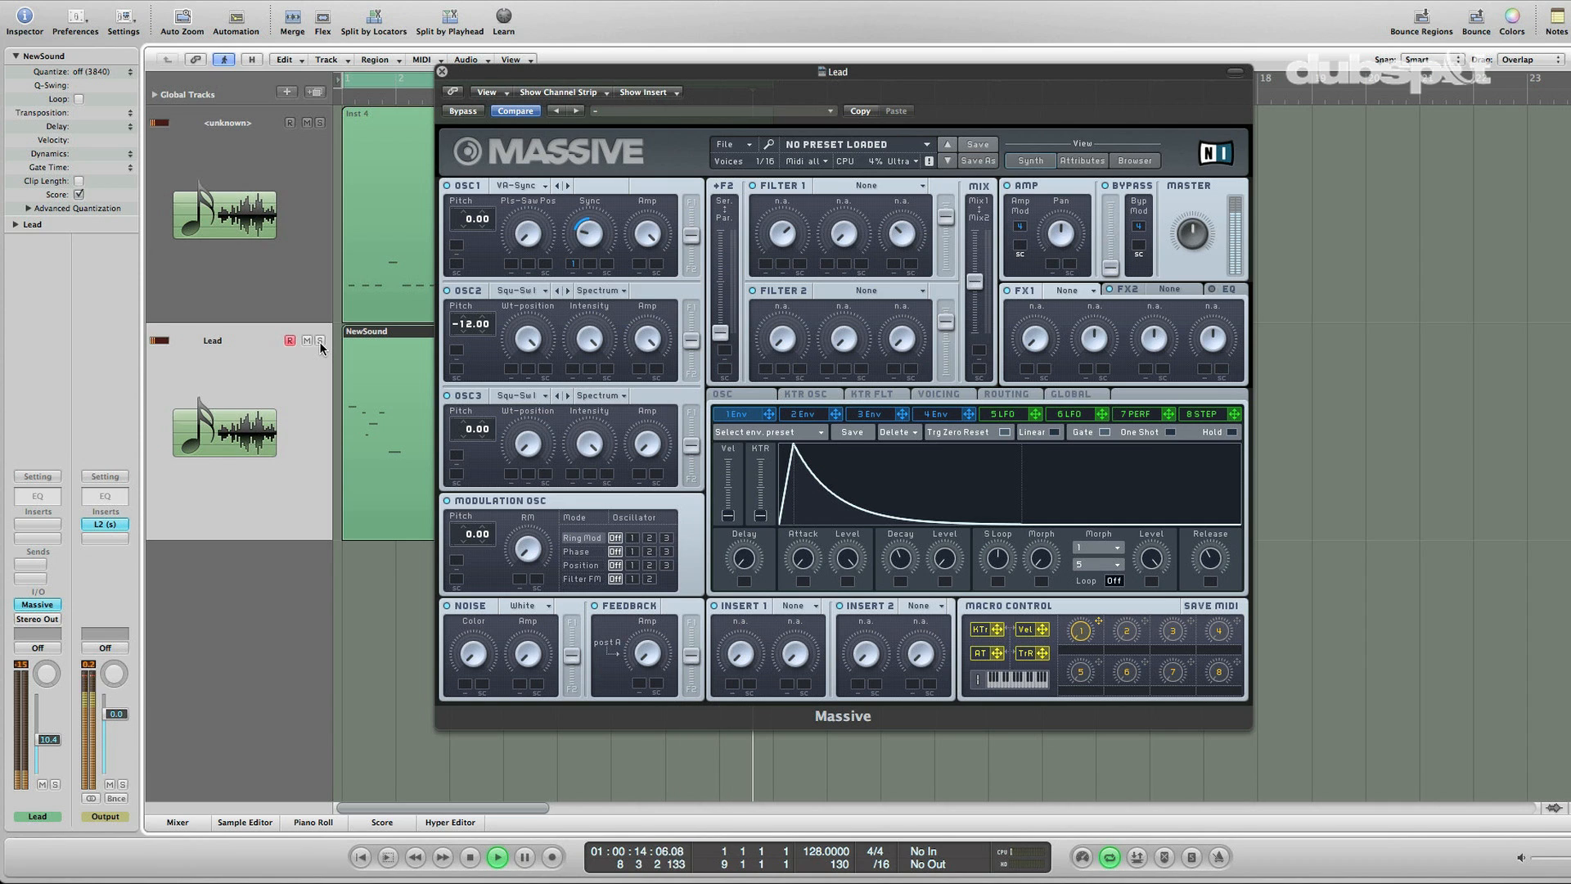
pyautogui.press('space')
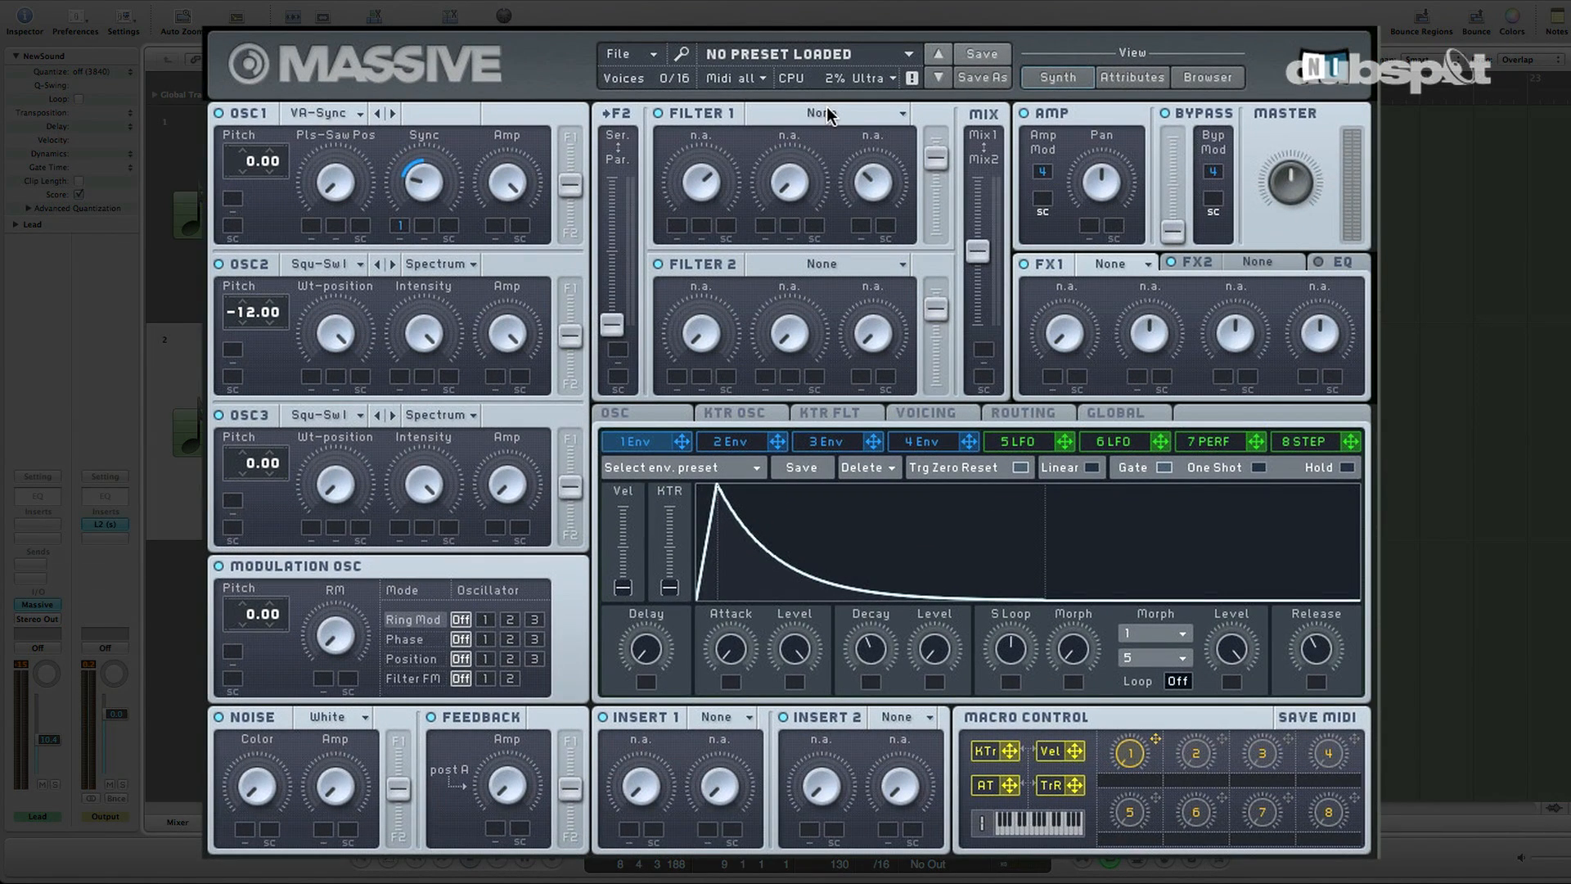
# Set filter 1 to the Daft type, raise its output level and move the filter mix fully to Mix1
pyautogui.click(826, 111)
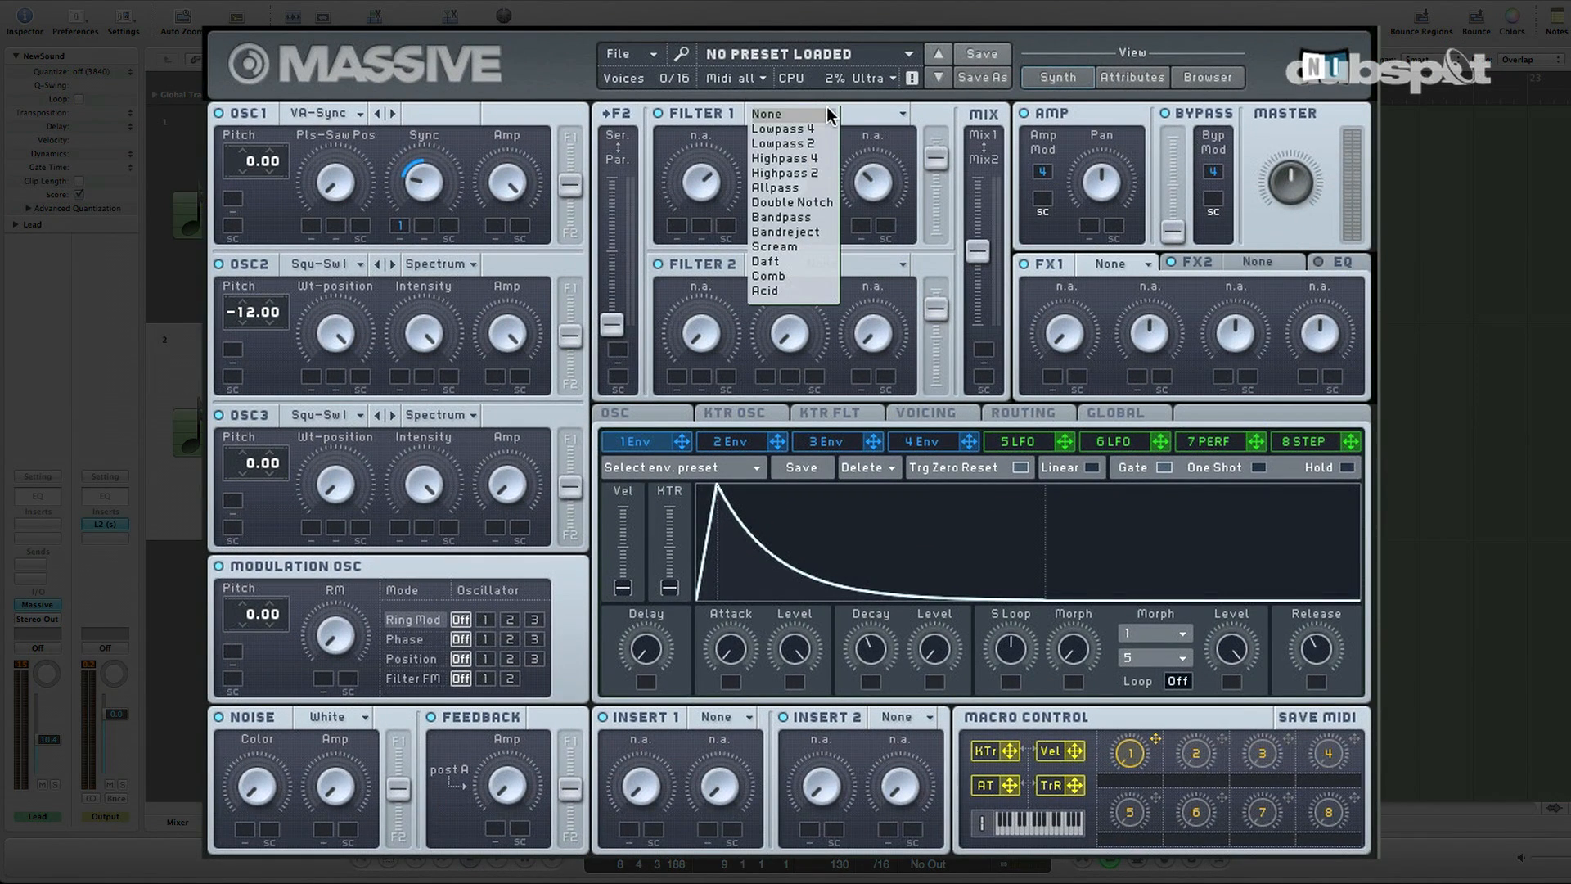
pyautogui.click(792, 261)
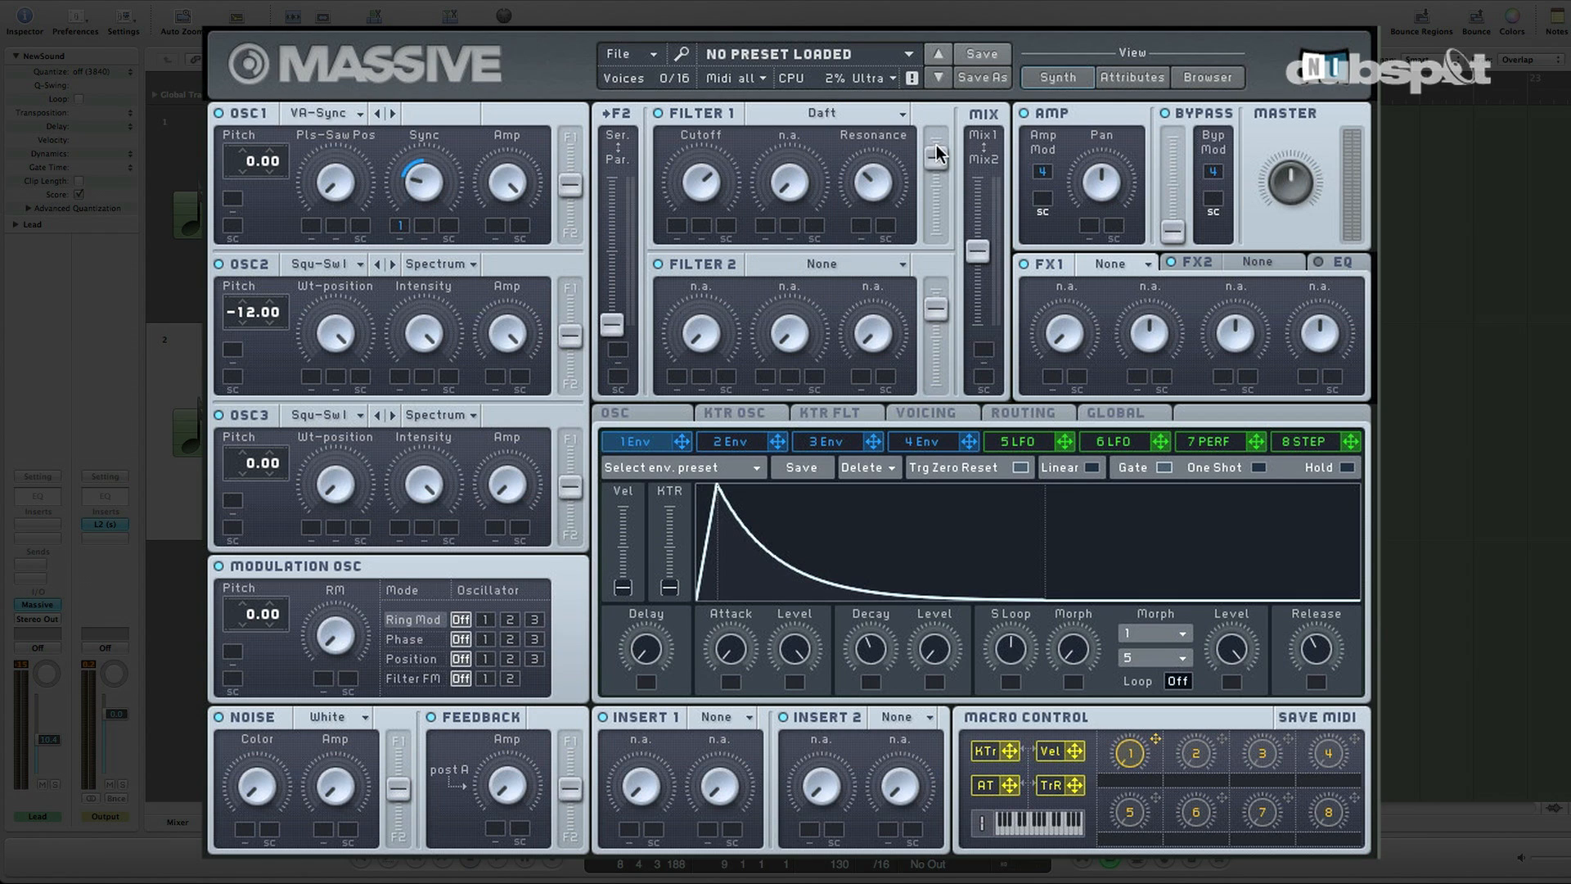
pyautogui.moveTo(935, 157); pyautogui.dragTo(936, 96)
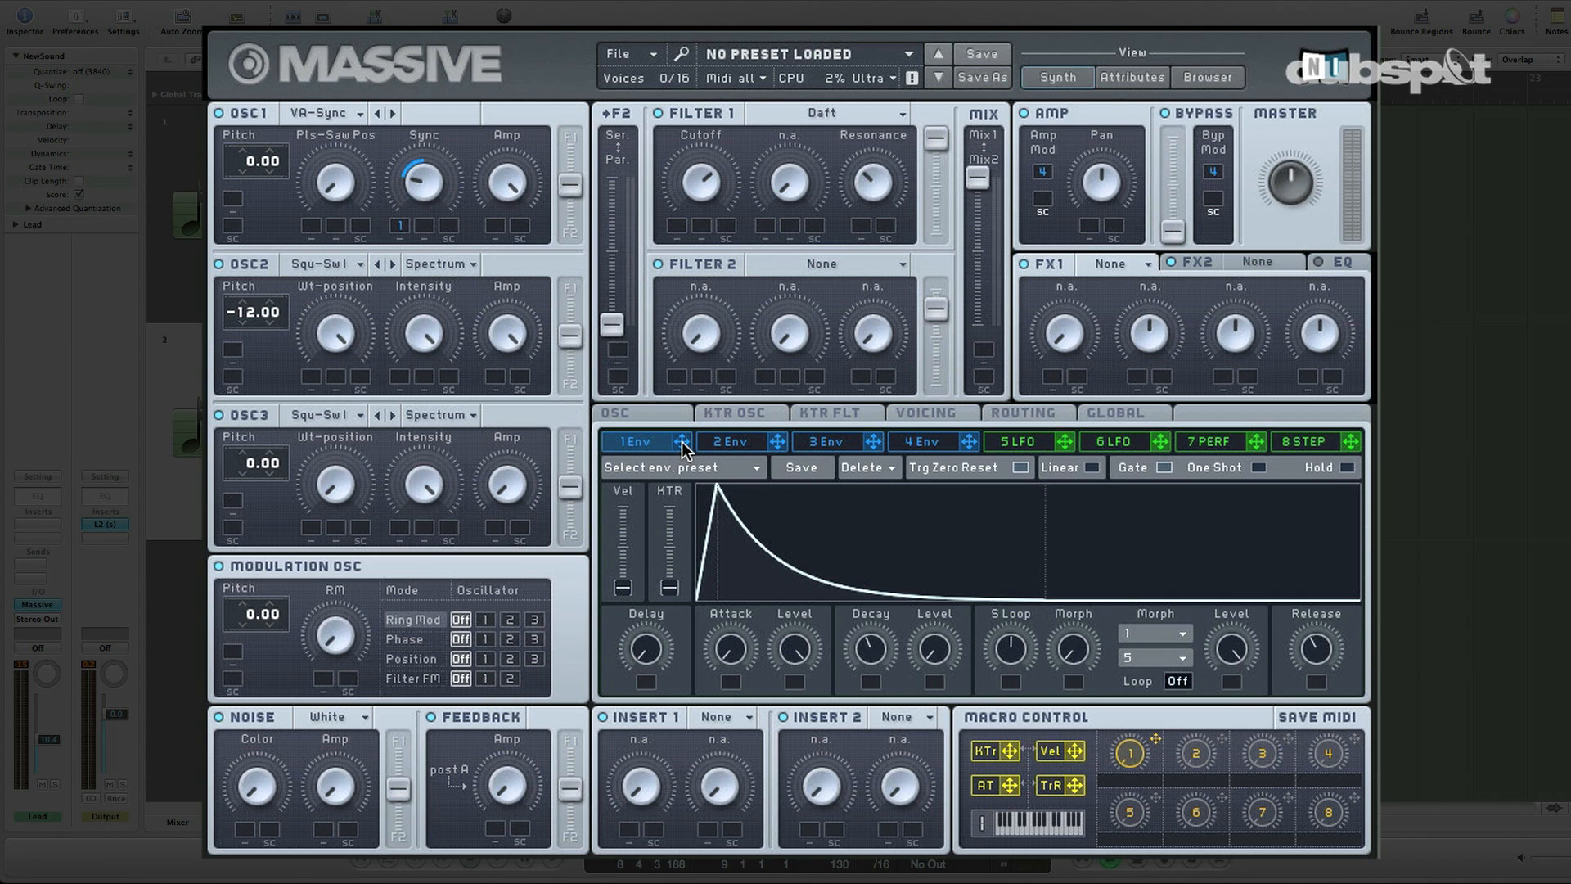
# Assign envelope 1 to filter 1's cutoff and toggle the filter off and on to compare the sound
pyautogui.moveTo(682, 448); pyautogui.dragTo(694, 250)
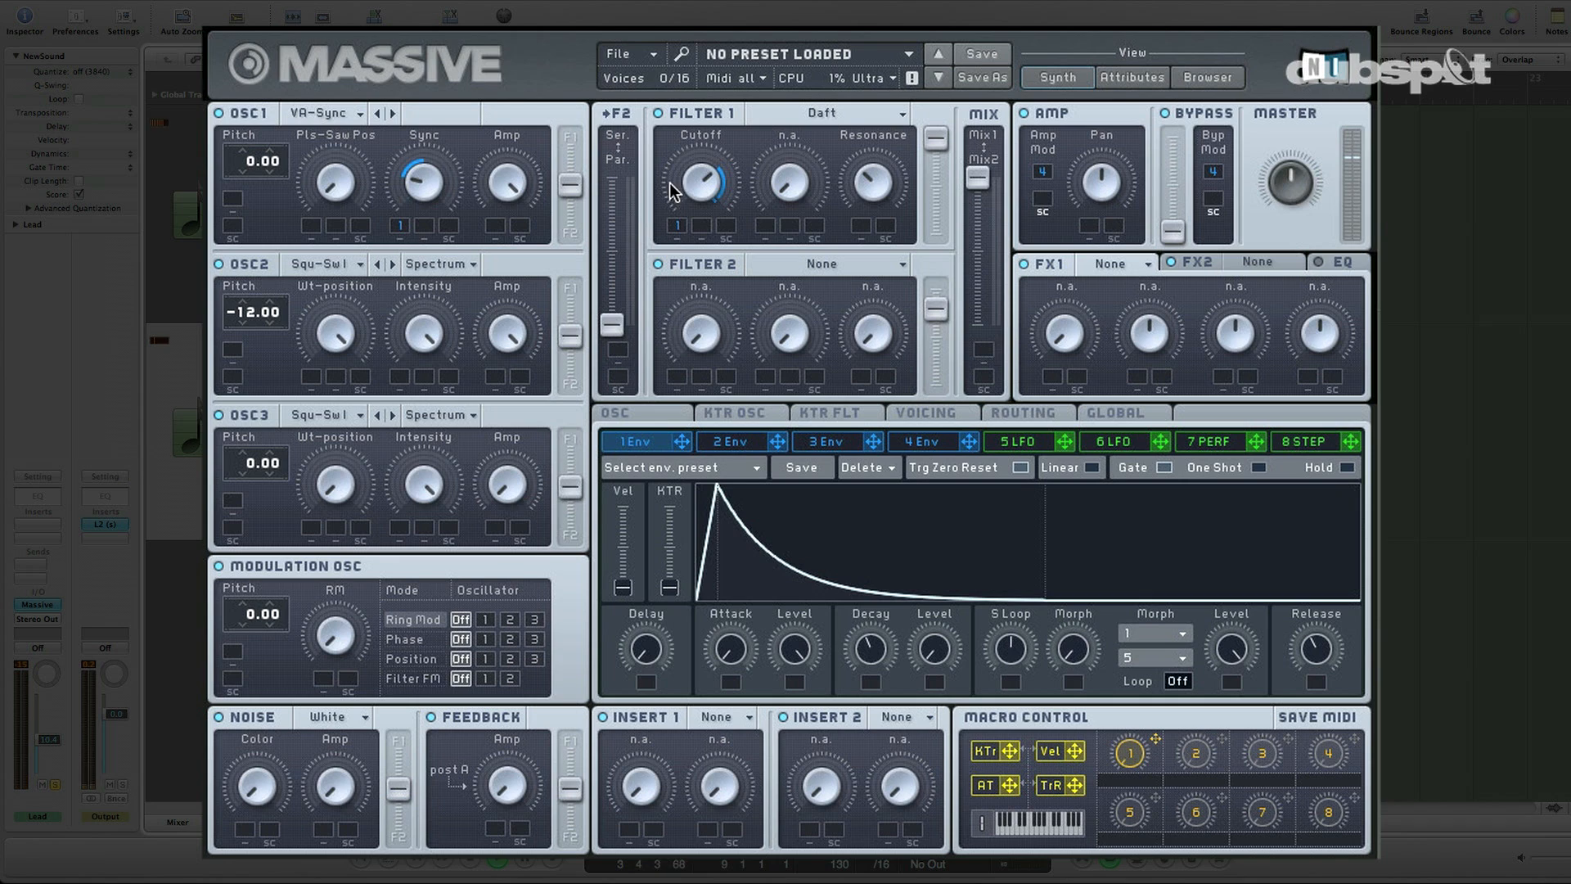
pyautogui.click(693, 116)
pyautogui.click(693, 116)
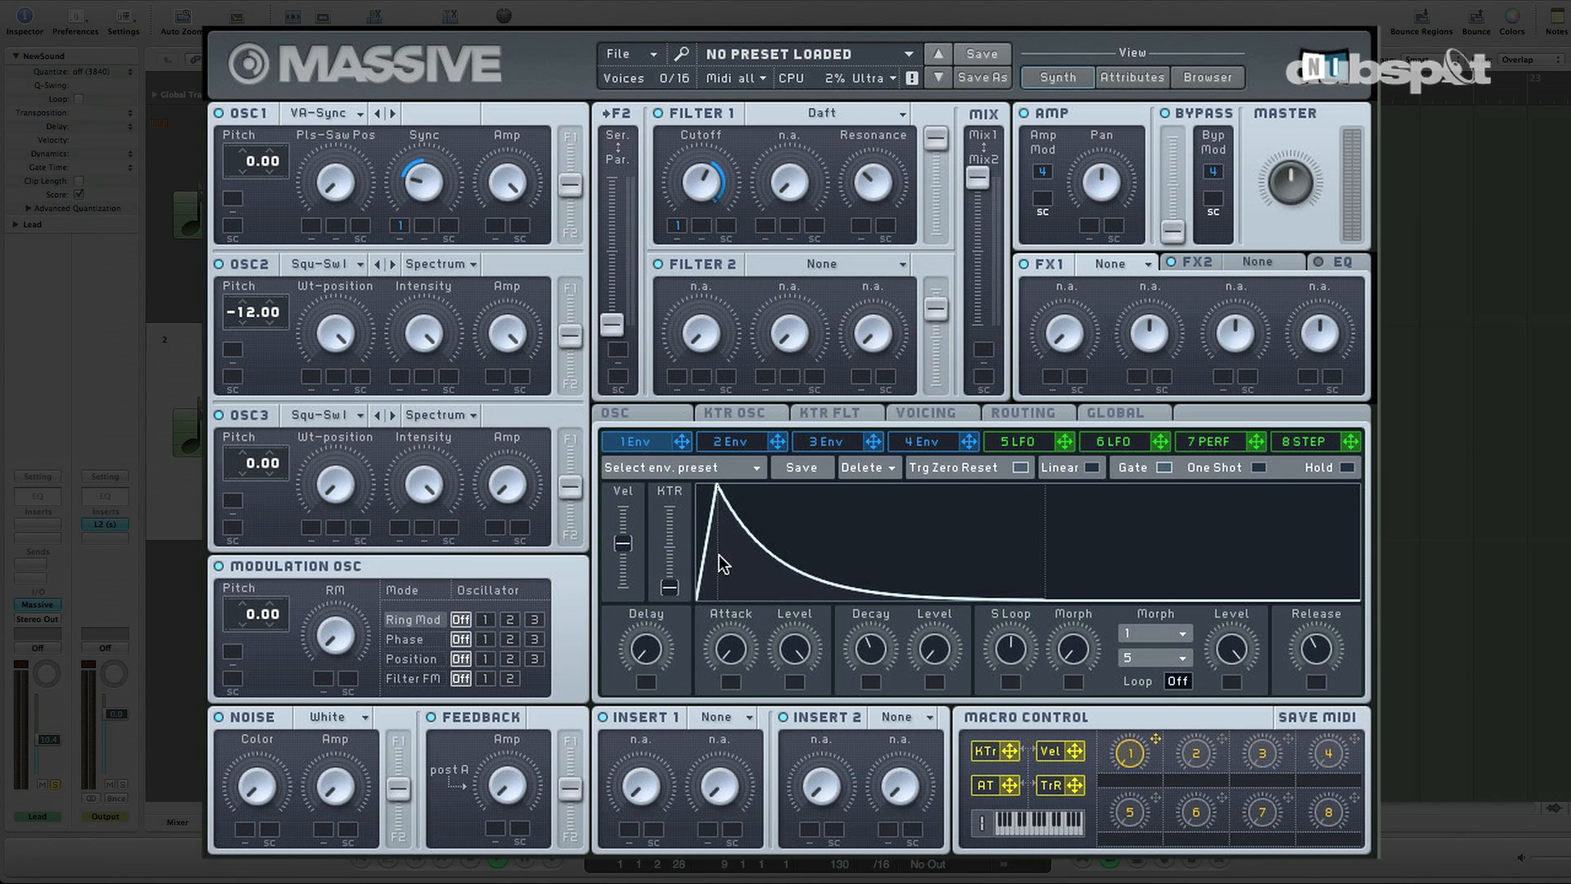
# Raise envelope 1's velocity amount and play the NewSound region in the piano roll with Massive closed
pyautogui.moveTo(625, 537); pyautogui.dragTo(625, 525)
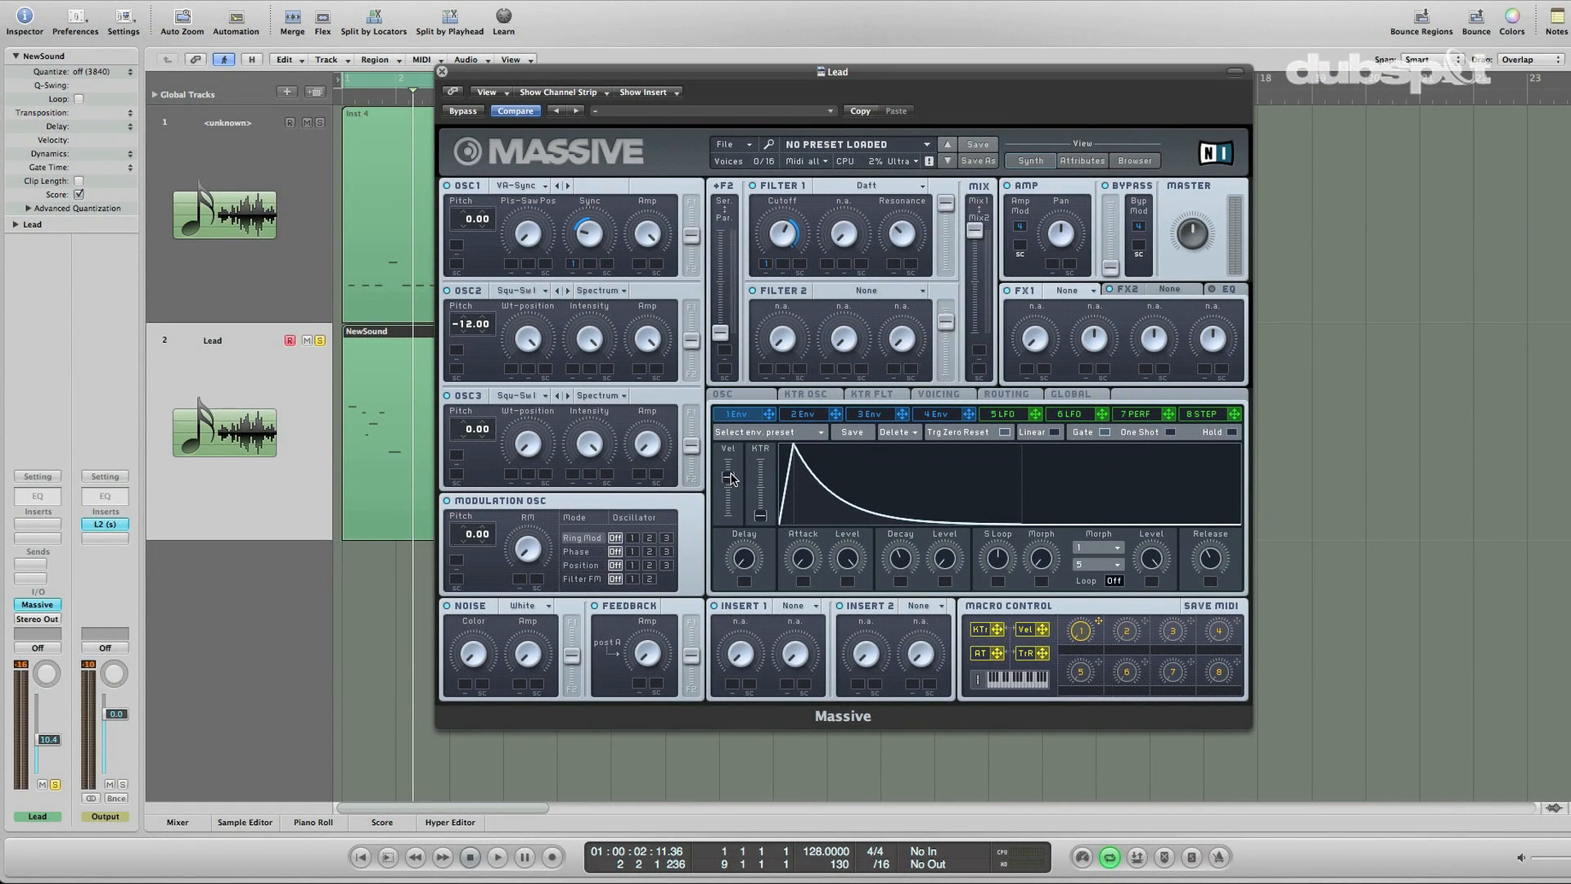
pyautogui.doubleClick(386, 440)
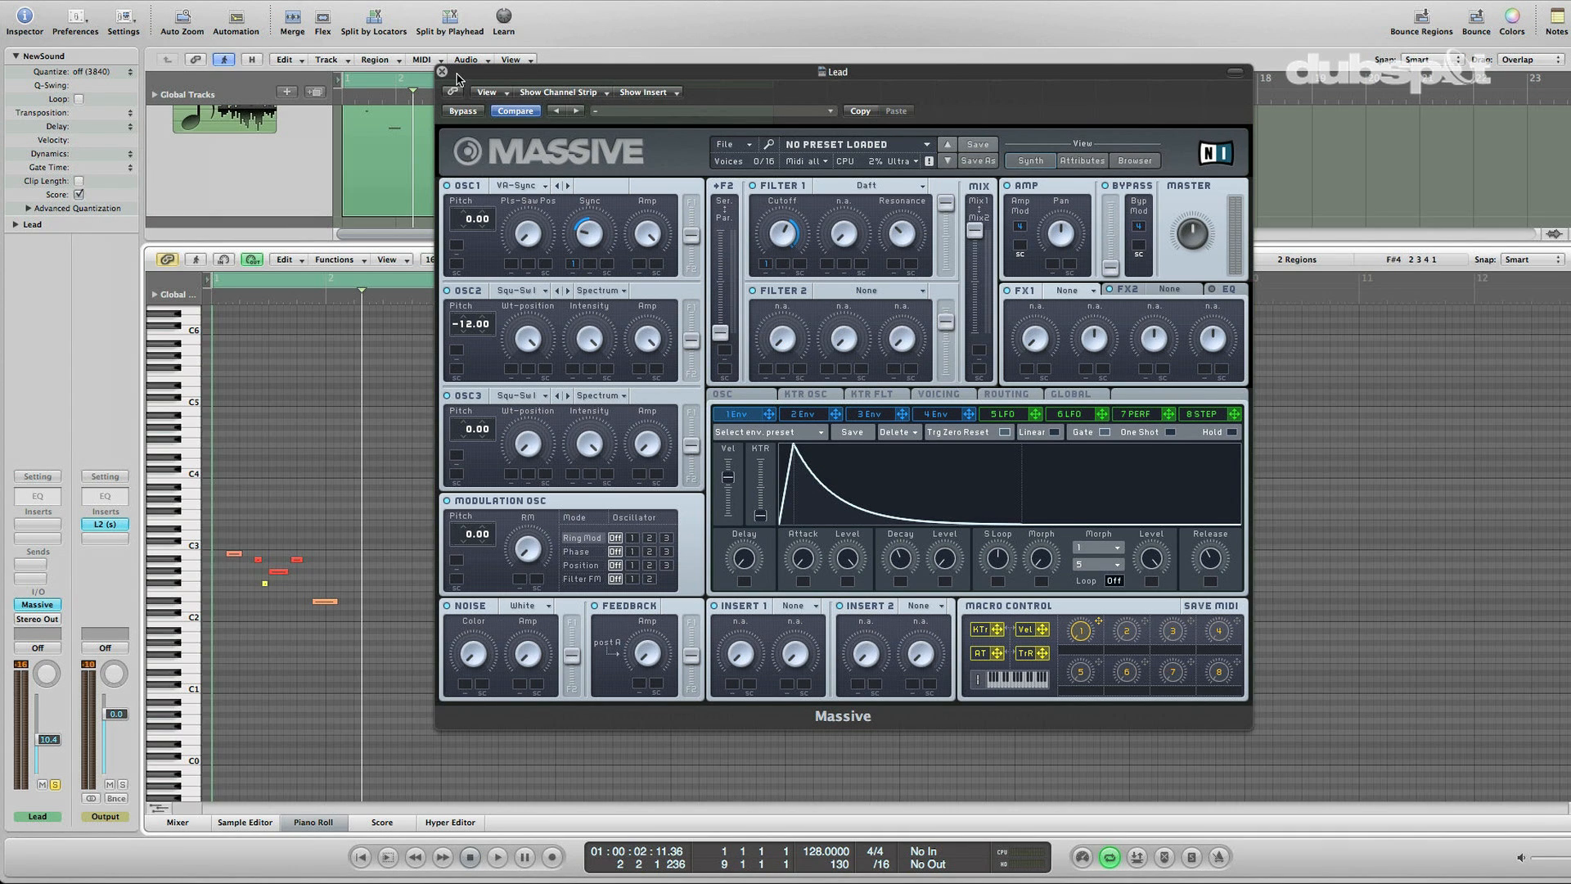
pyautogui.click(442, 72)
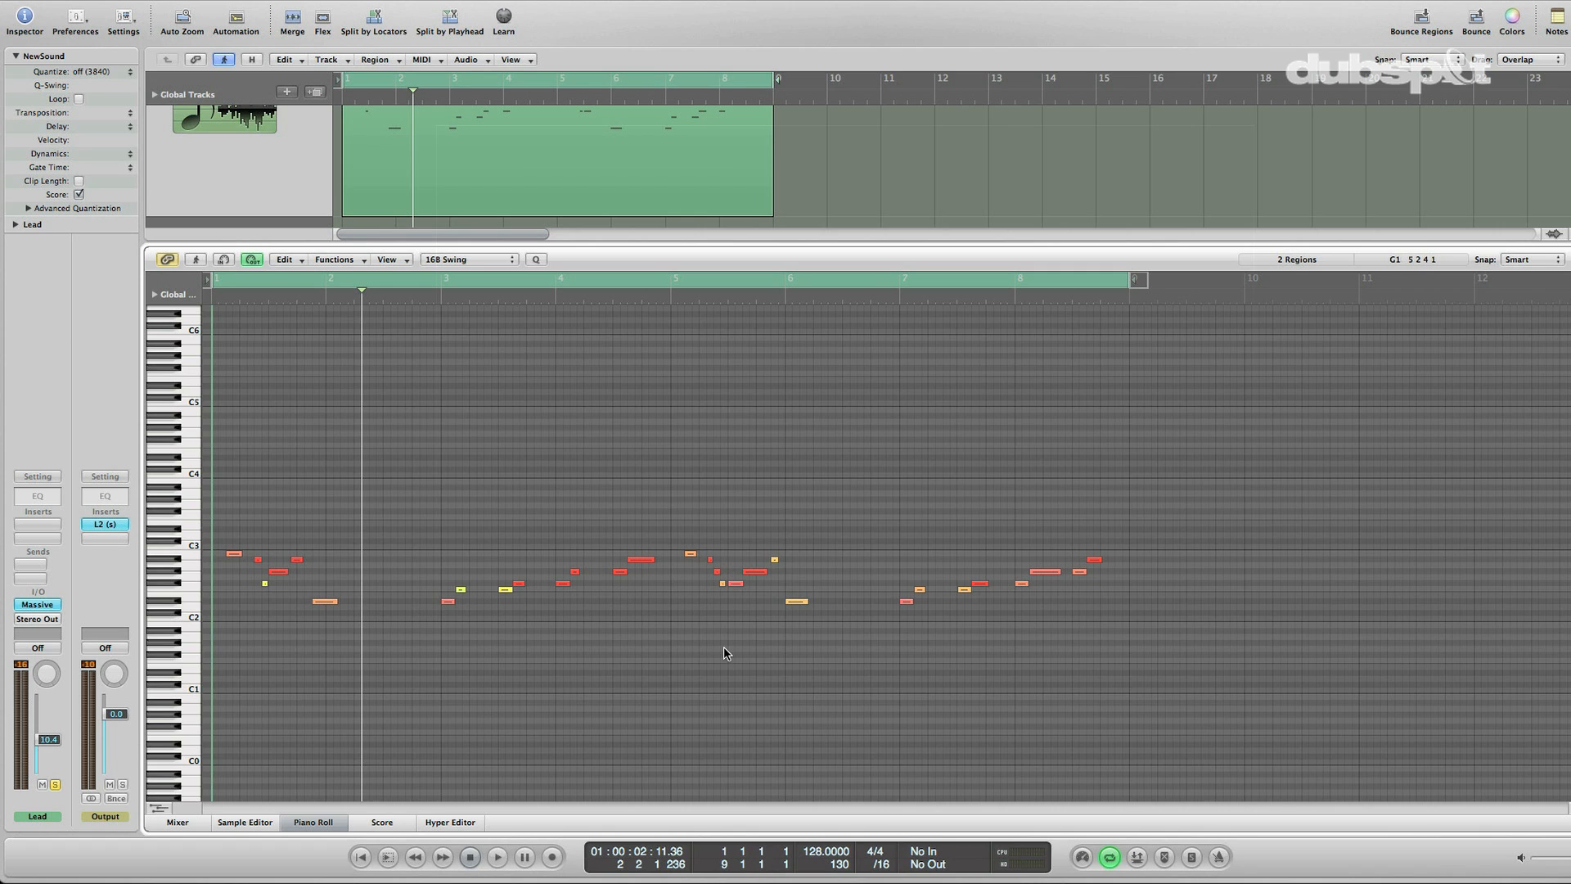
pyautogui.press('space')
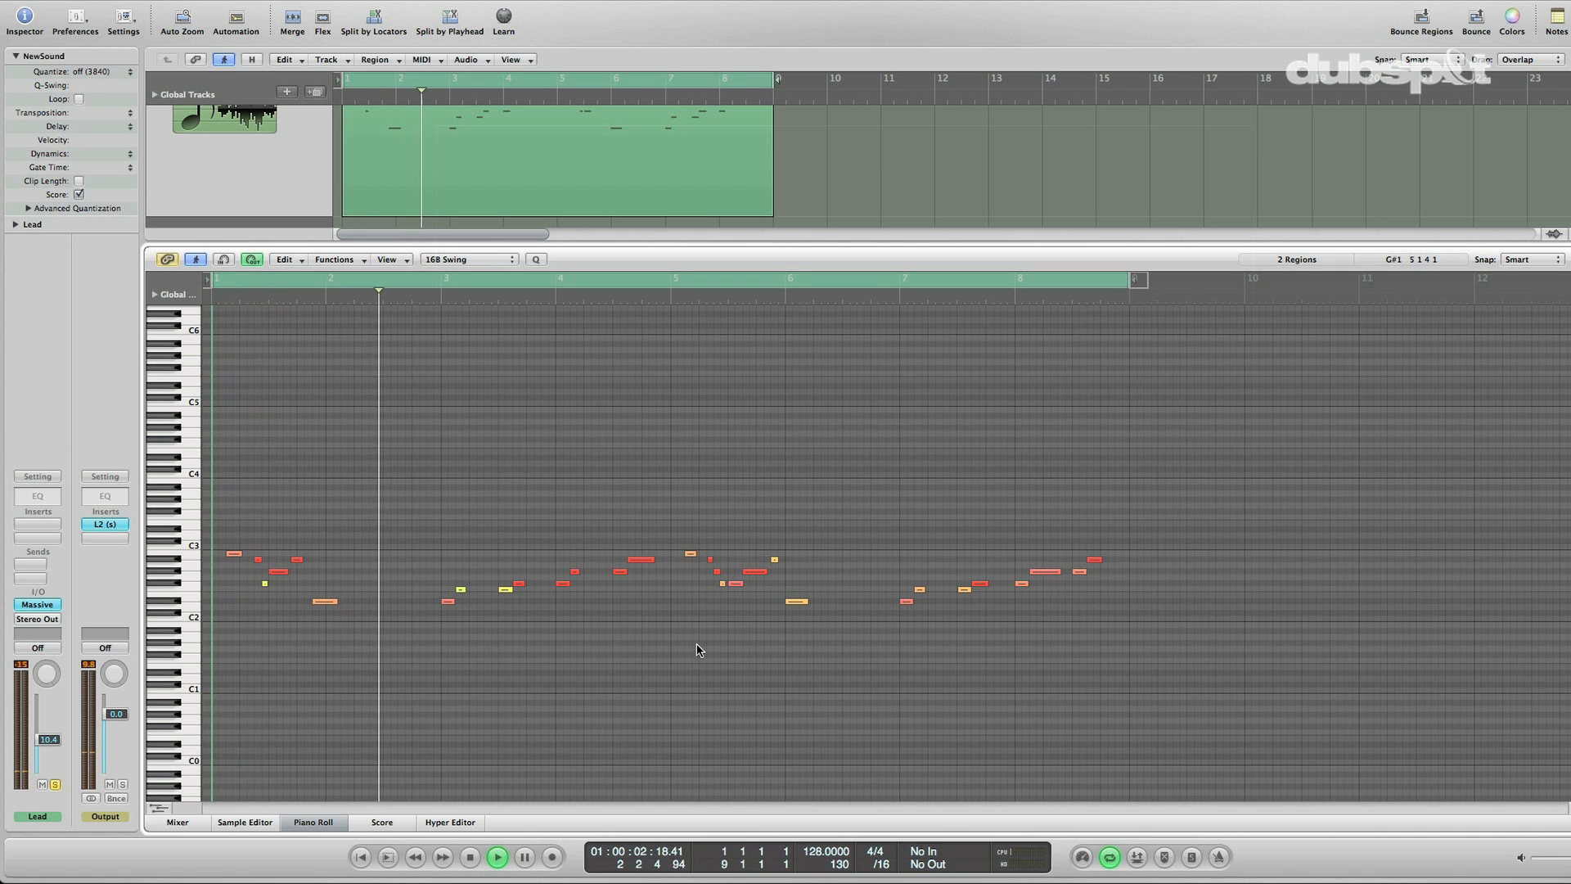
# Raise envelope 1's velocity amount further in Massive during playback, return to the piano roll and stop playback
pyautogui.click(33, 605)
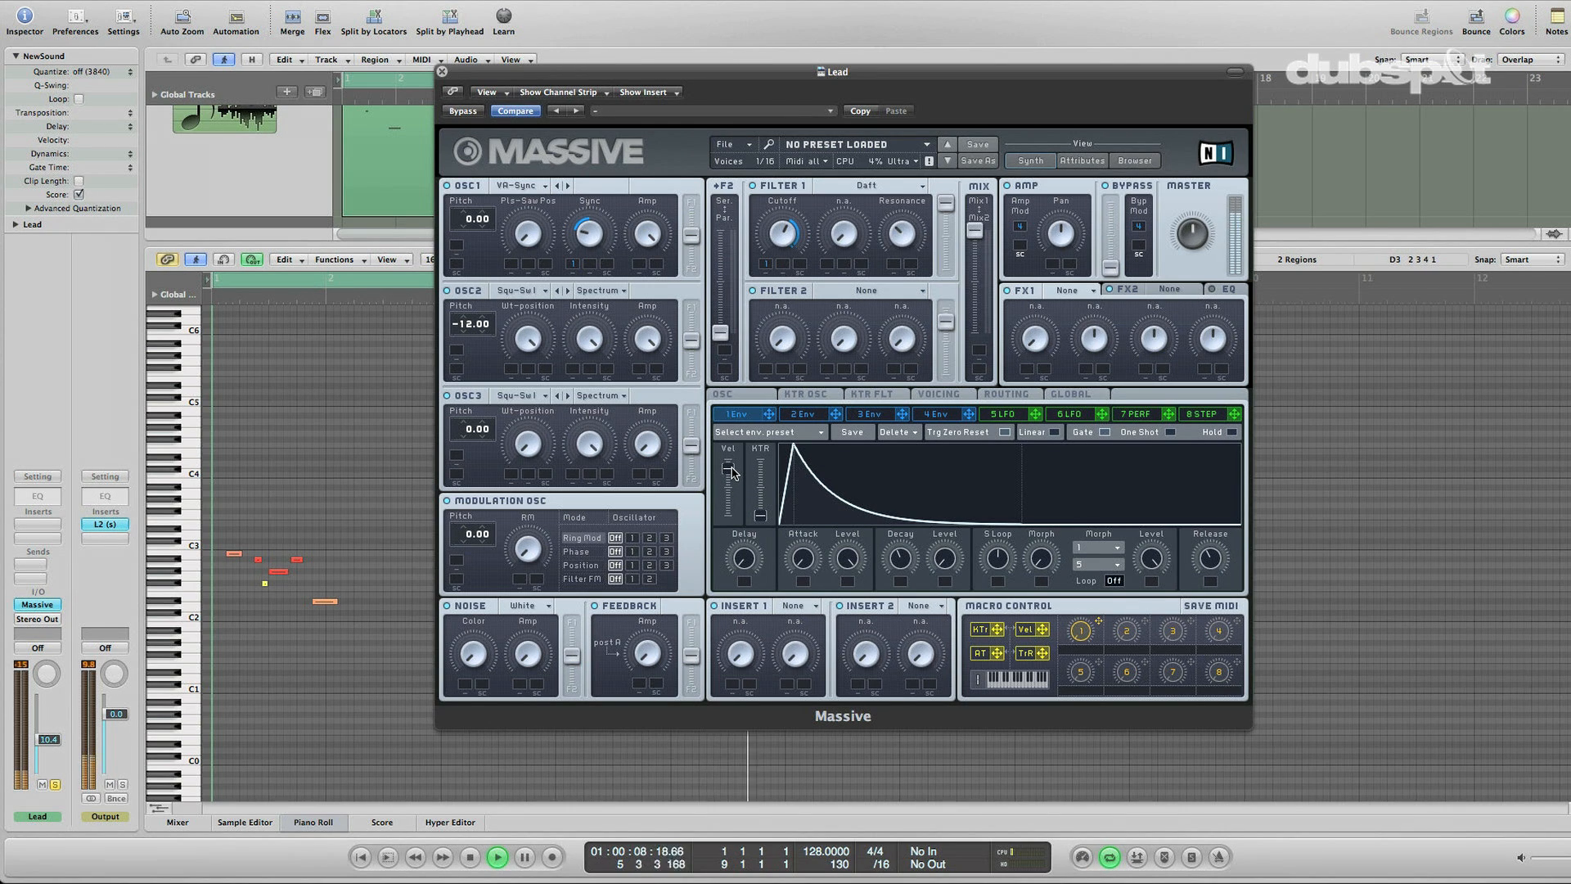
pyautogui.moveTo(732, 472); pyautogui.dragTo(734, 460)
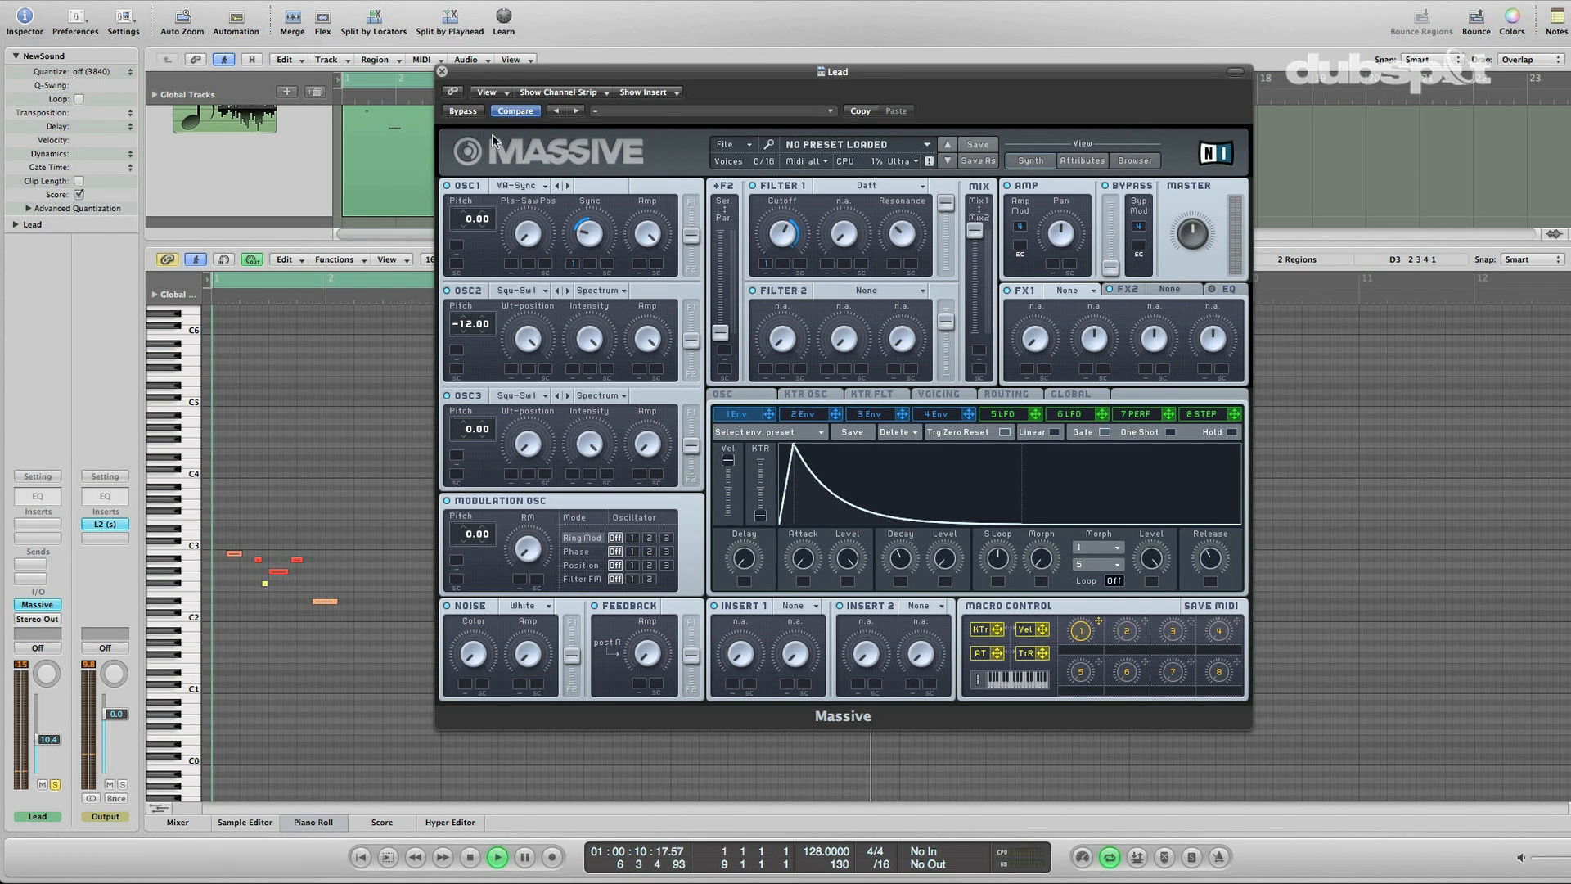
pyautogui.click(442, 72)
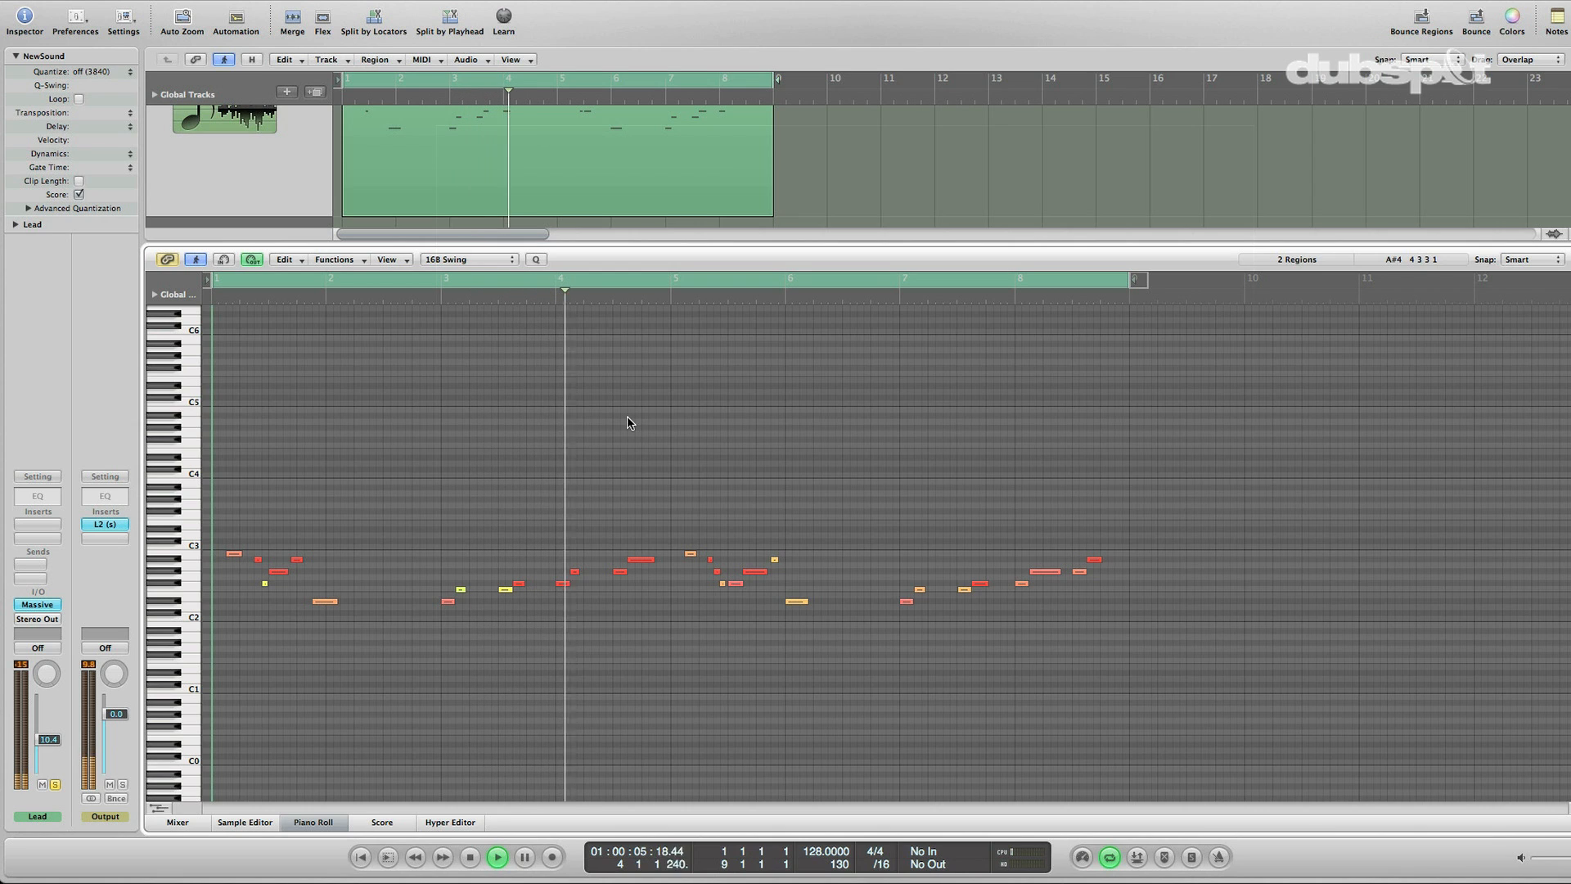
pyautogui.press('space')
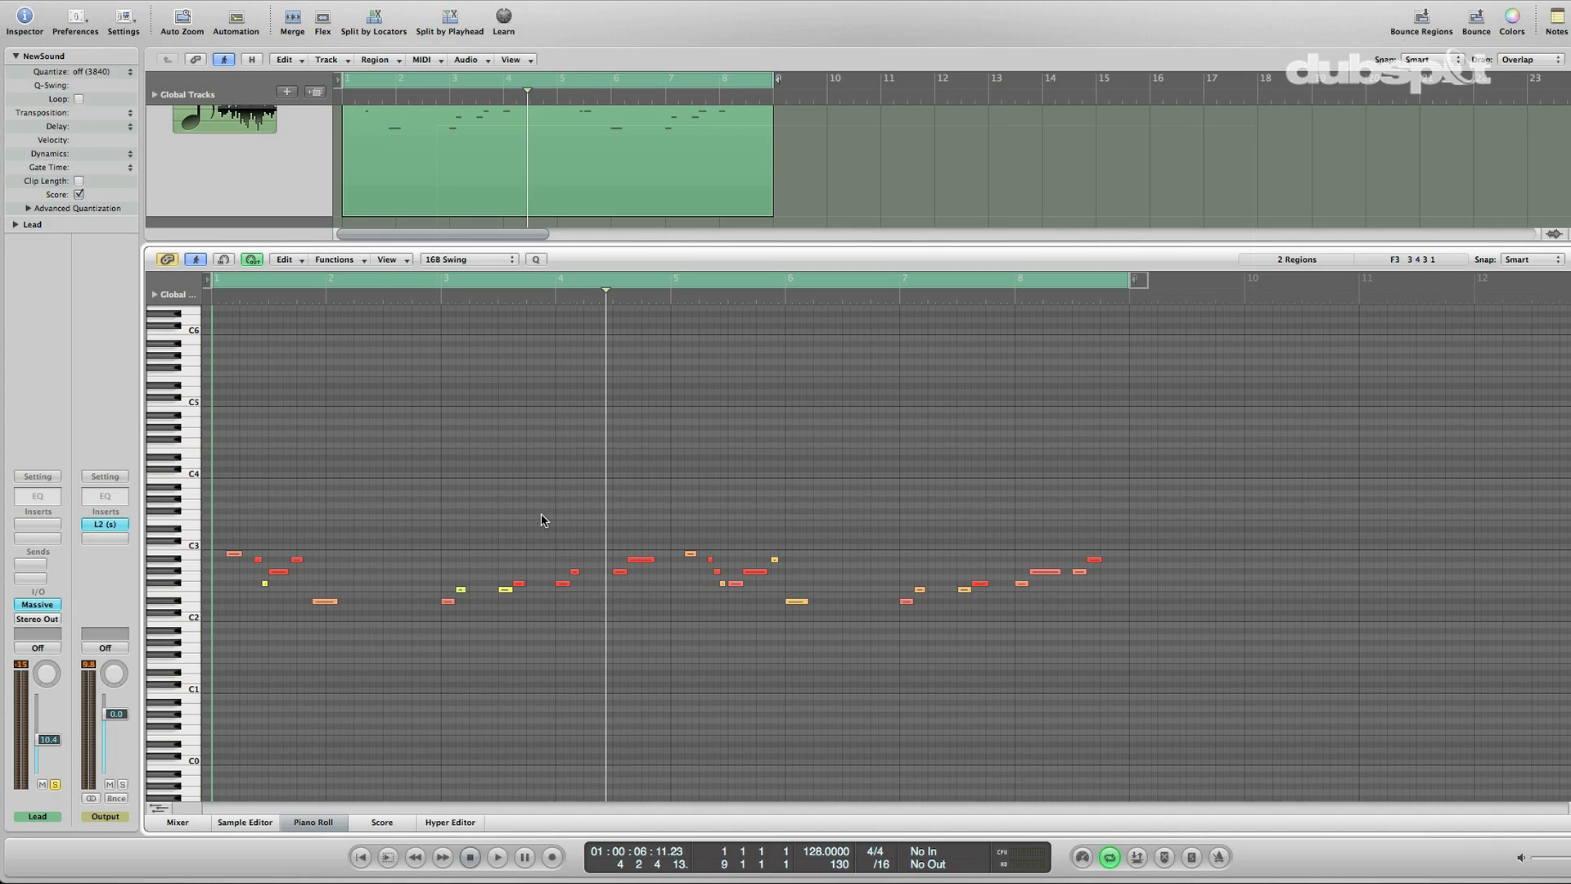
# Load Chorus Ensemble as Massive's first master effect on the Lead track and reduce its Depth
pyautogui.click(39, 606)
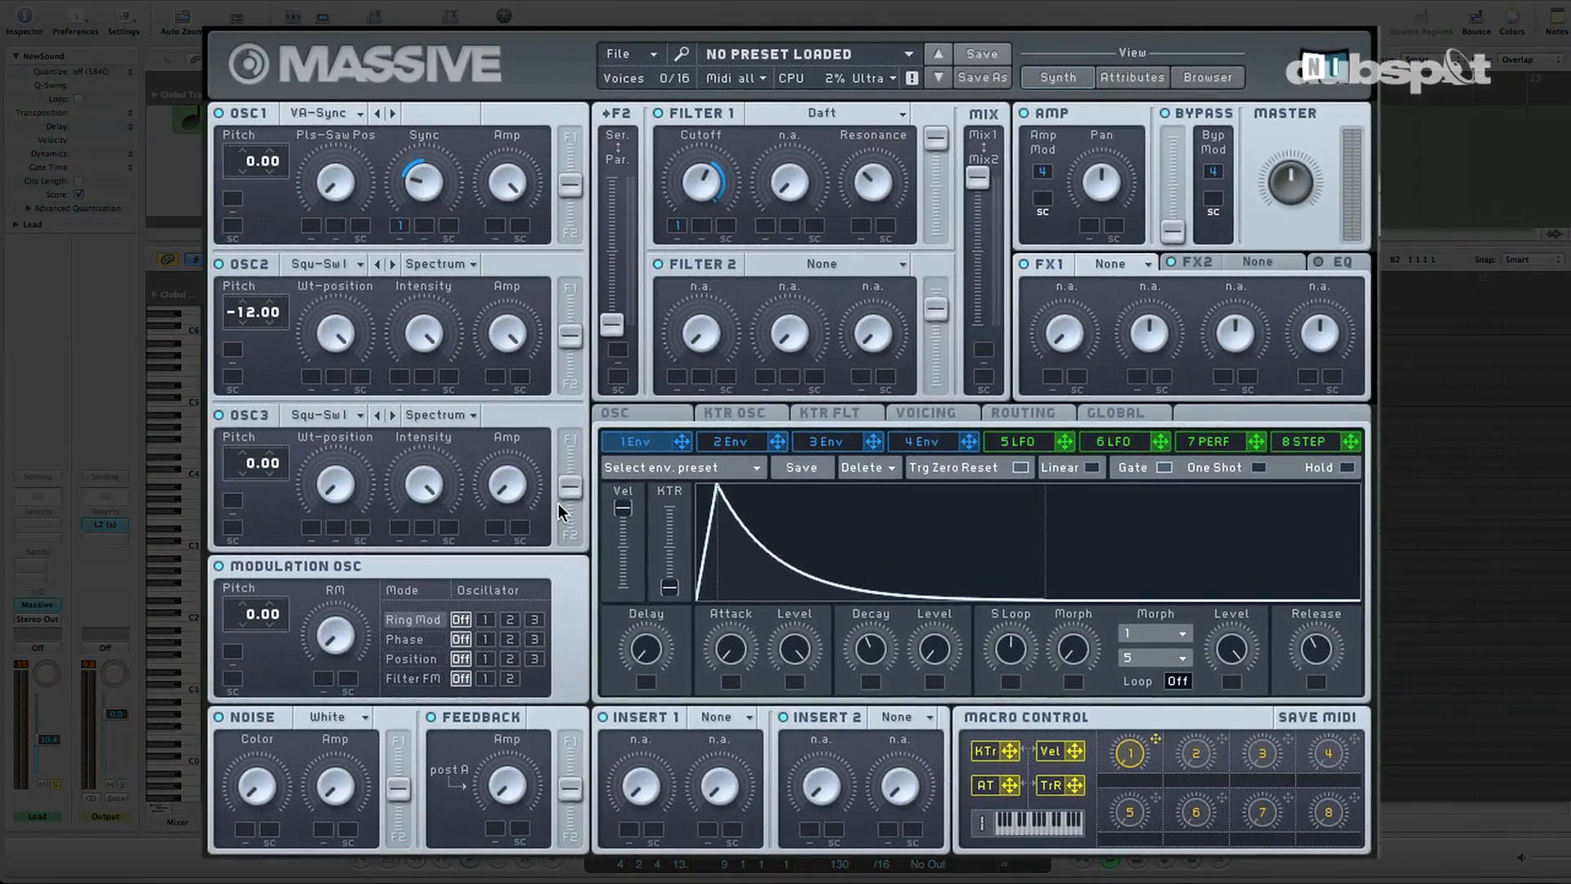
pyautogui.click(1128, 271)
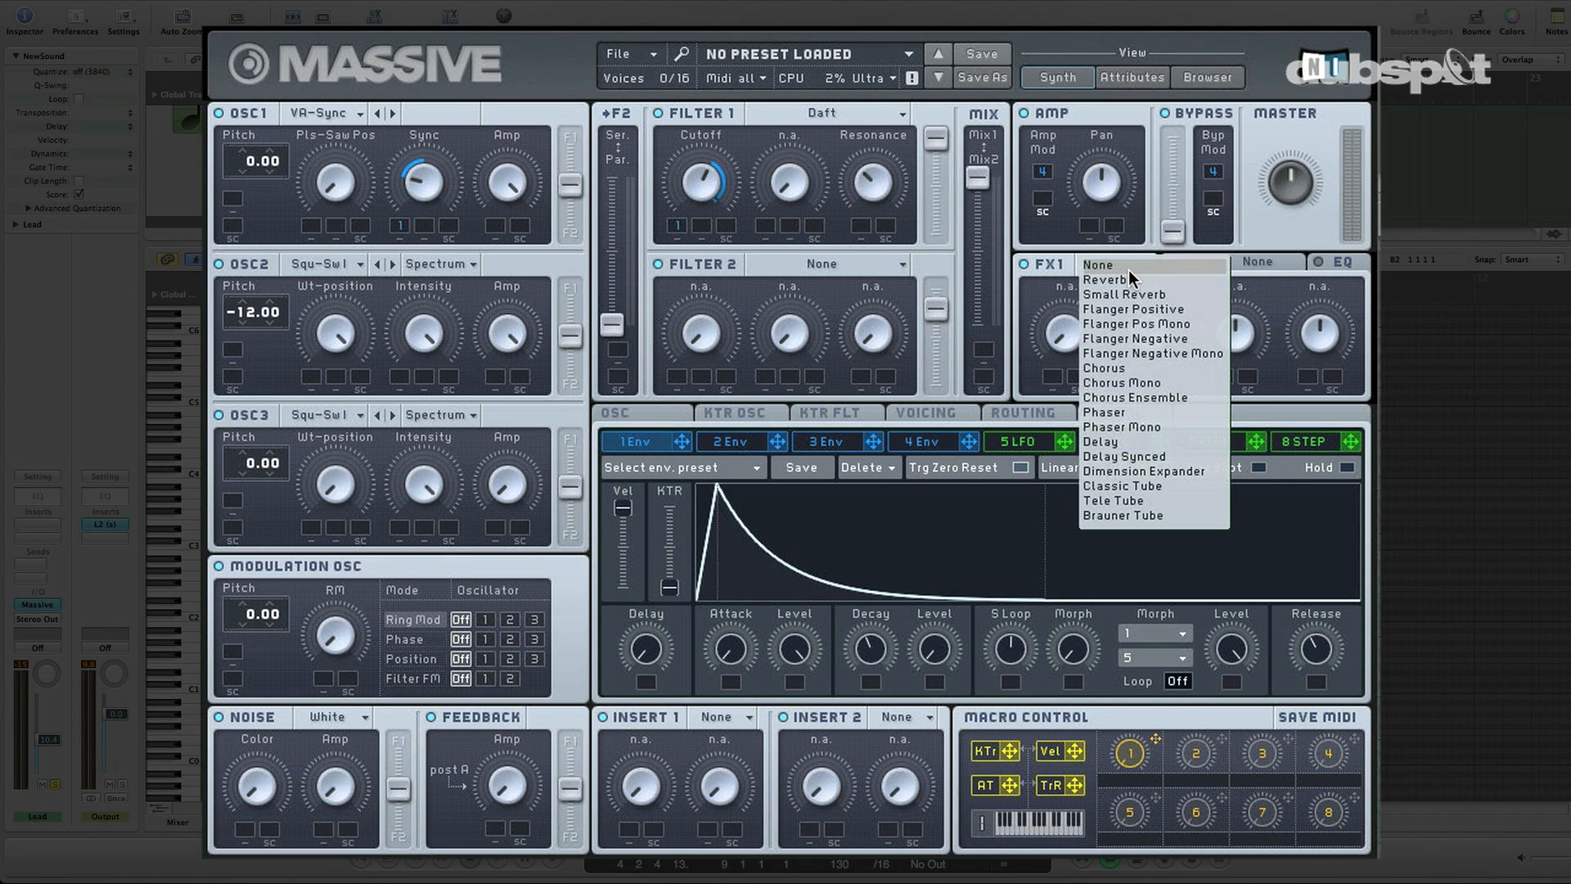
pyautogui.click(1133, 395)
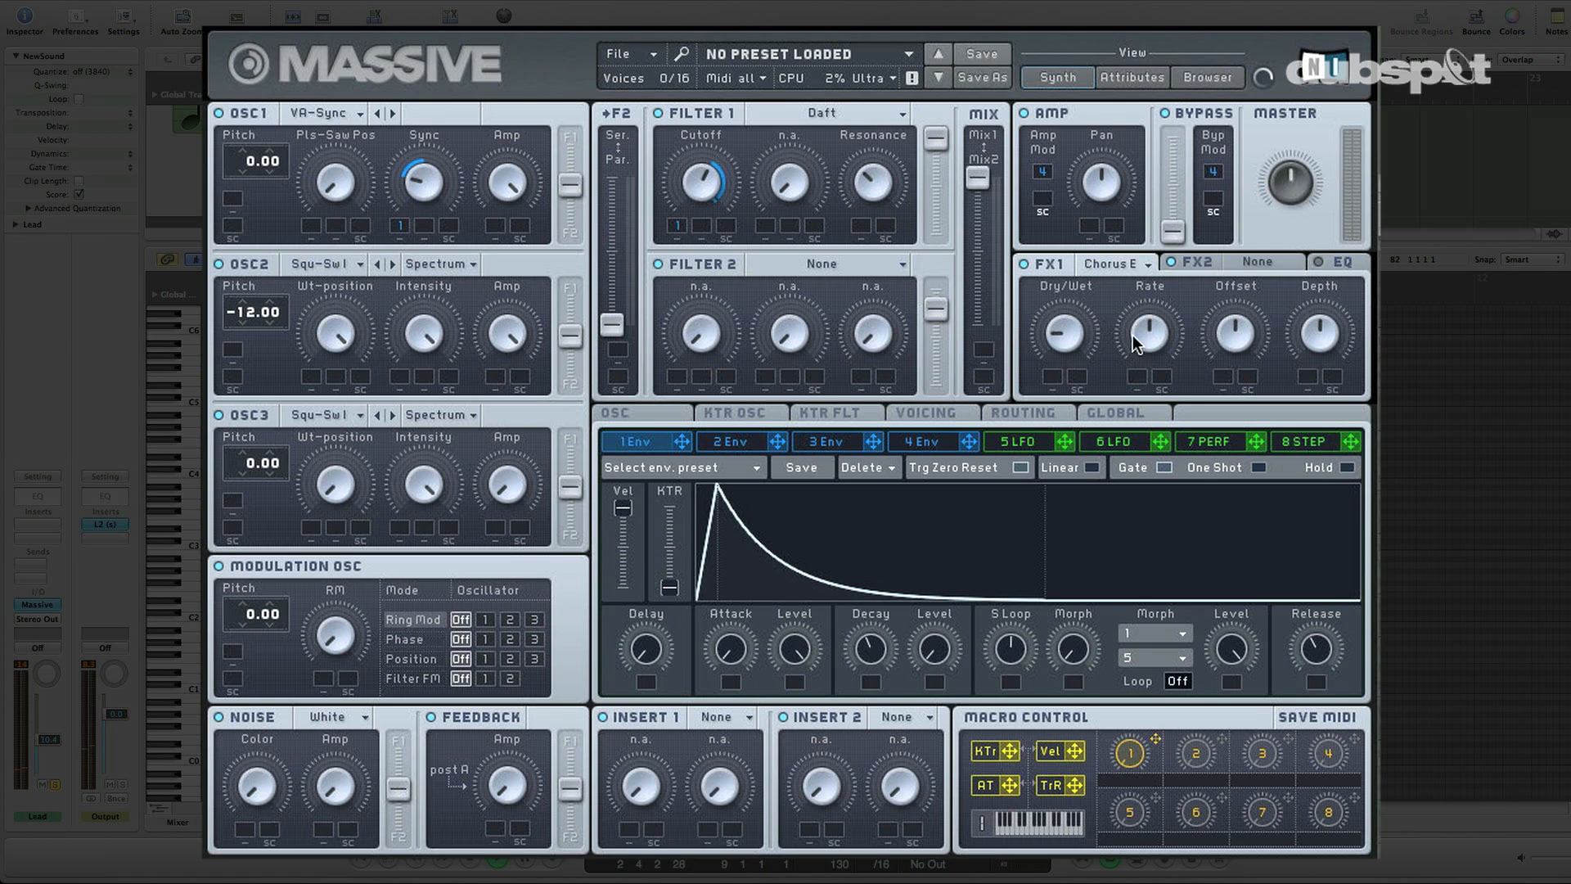
pyautogui.moveTo(1319, 352); pyautogui.dragTo(1314, 375)
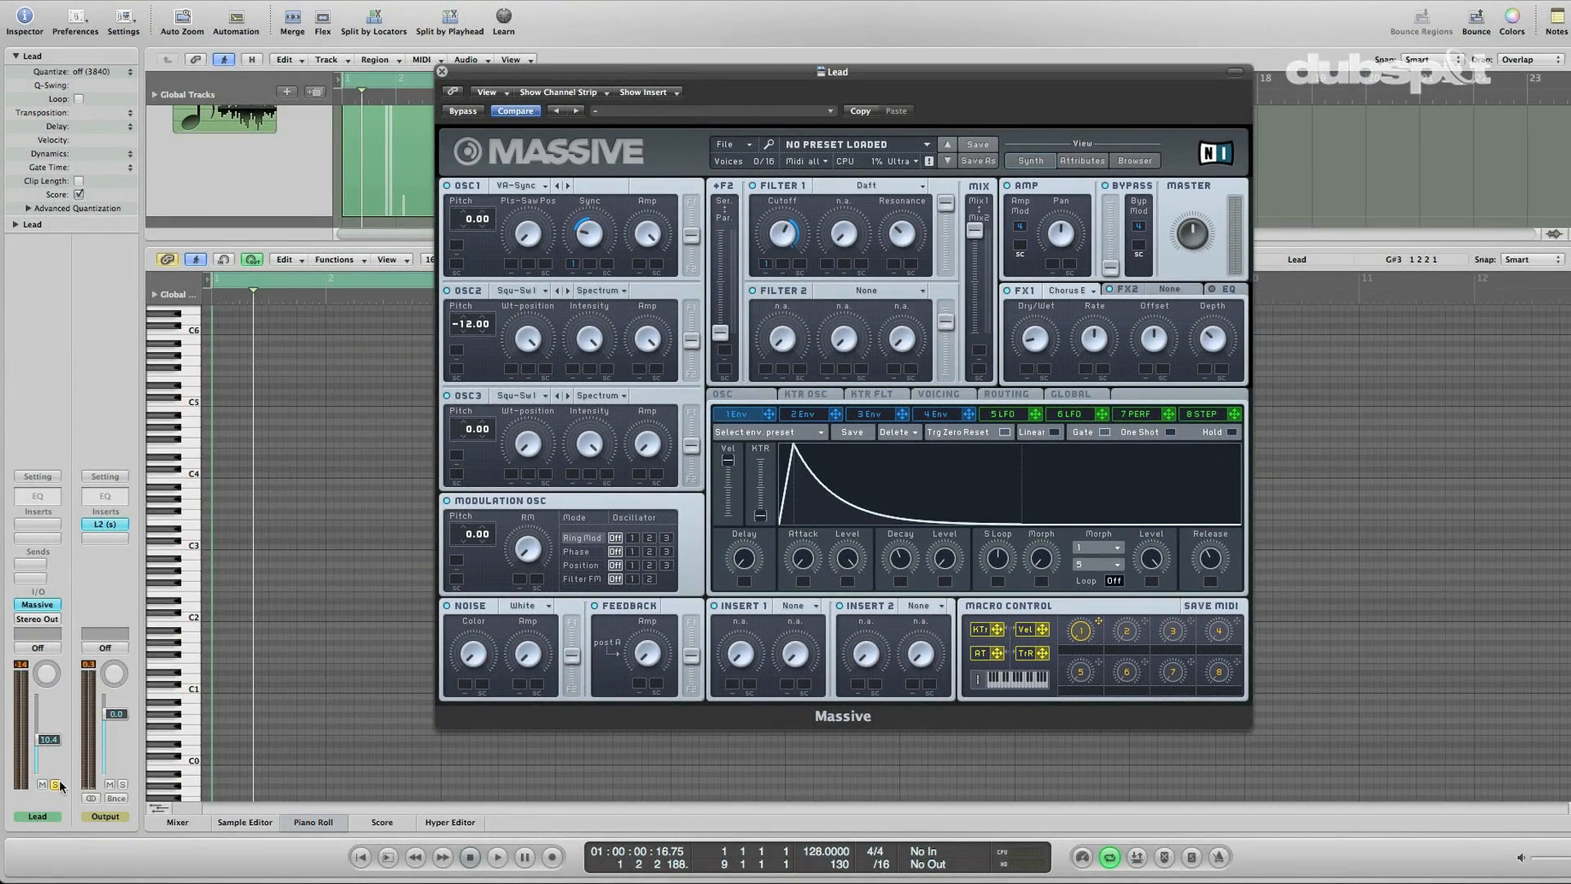
# Unsolo the Lead track, and close Massive and the piano roll to return to the full arrangement
pyautogui.click(57, 783)
pyautogui.click(442, 73)
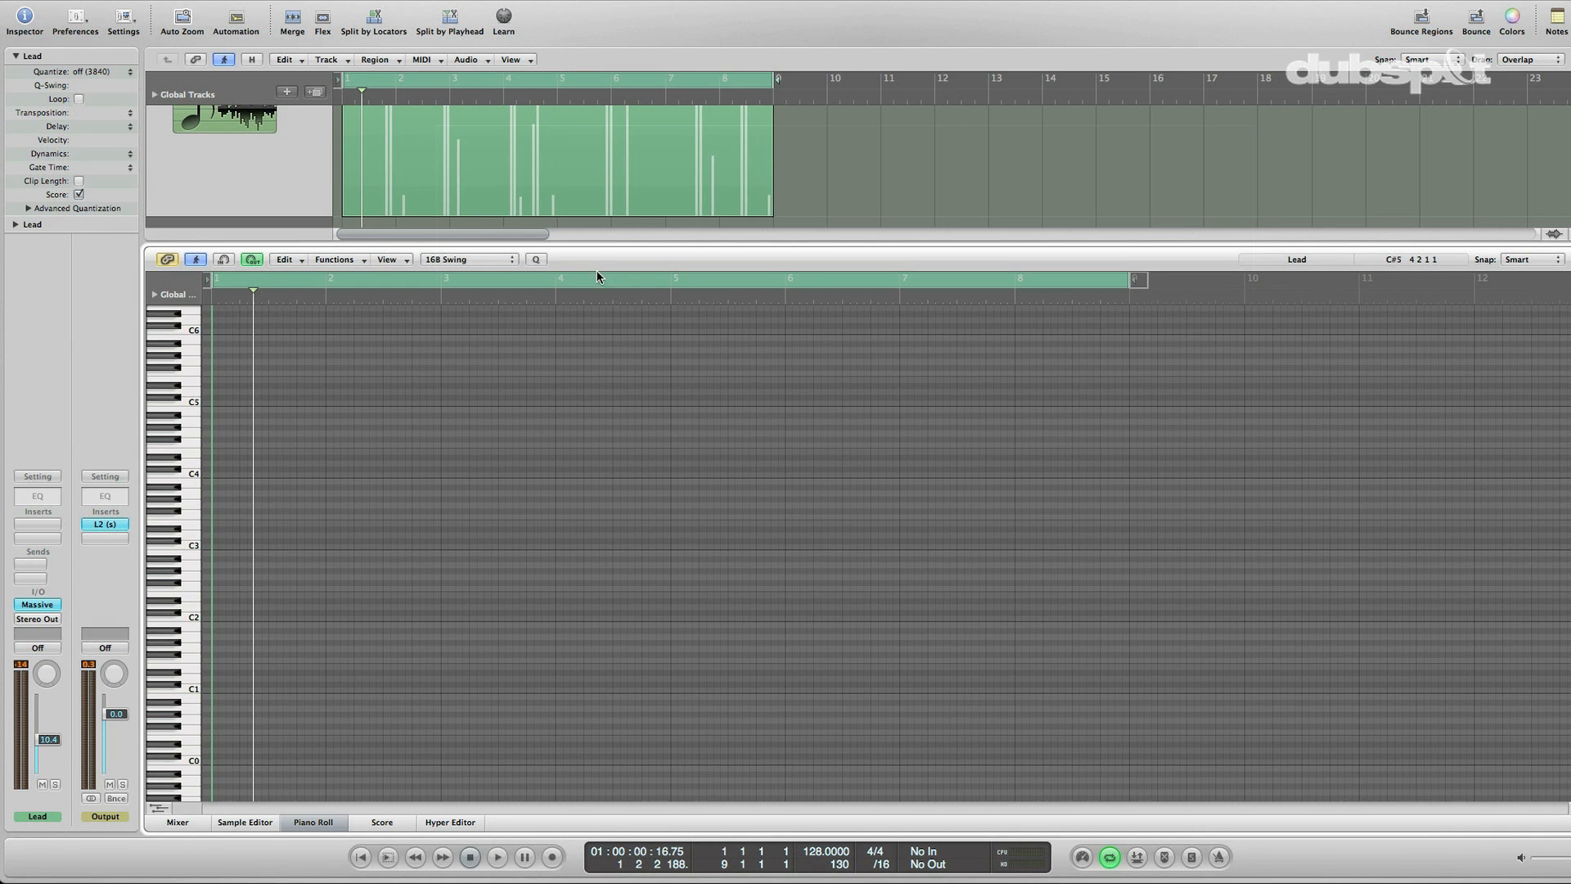
pyautogui.press('p')
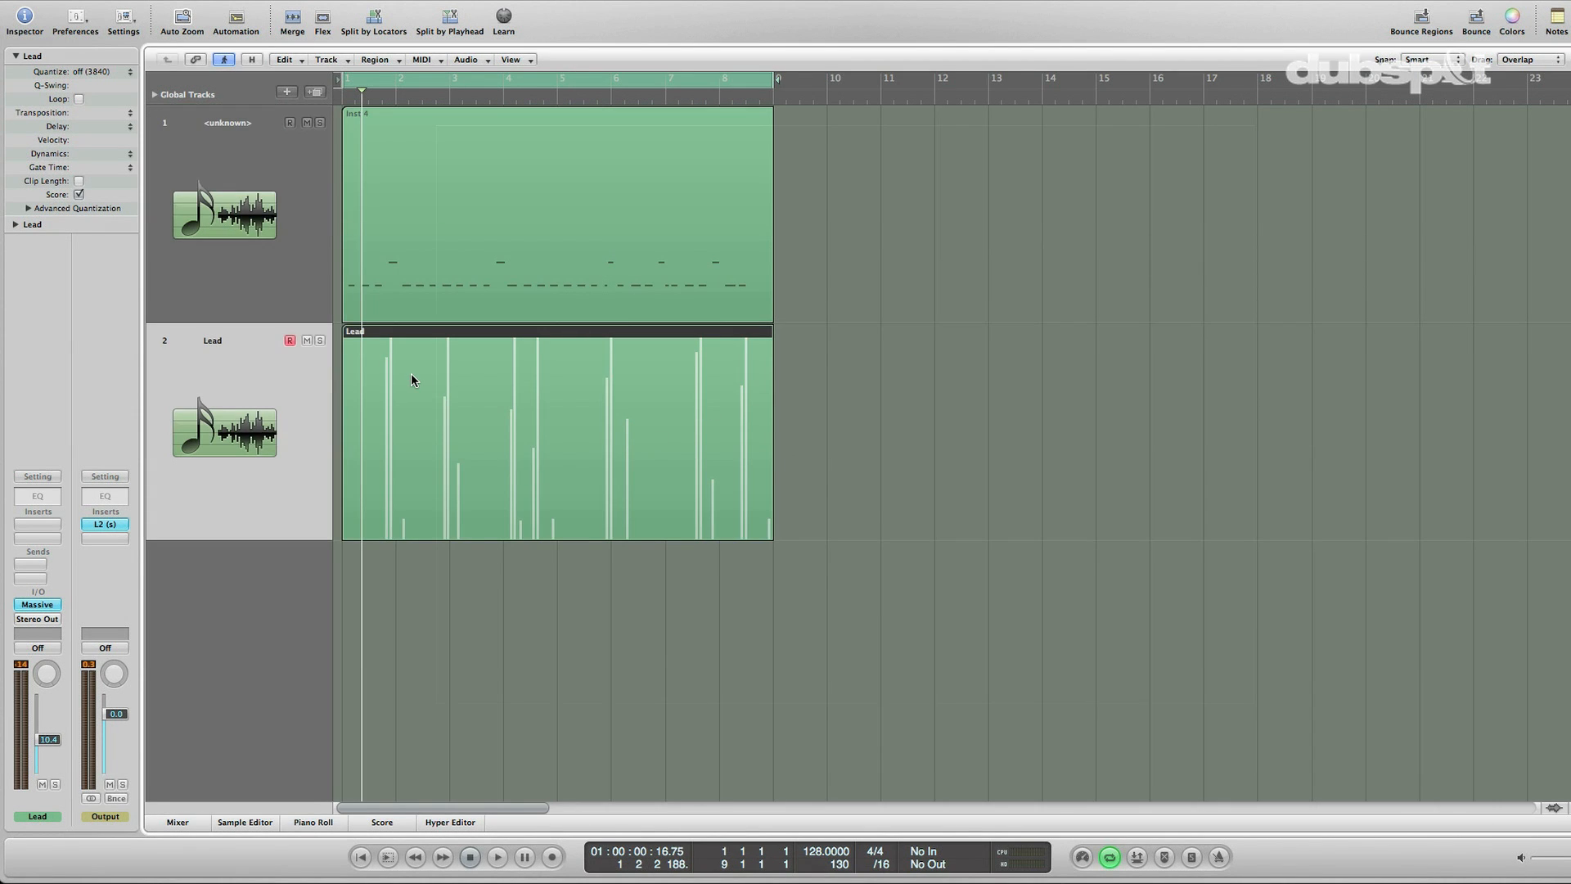
# Play the full arrangement with the bass and Lead tracks together and stop near the end of the eight-bar loop
pyautogui.hotkey('ctrl', 'Right')
pyautogui.hscroll(-1, 413, 378)
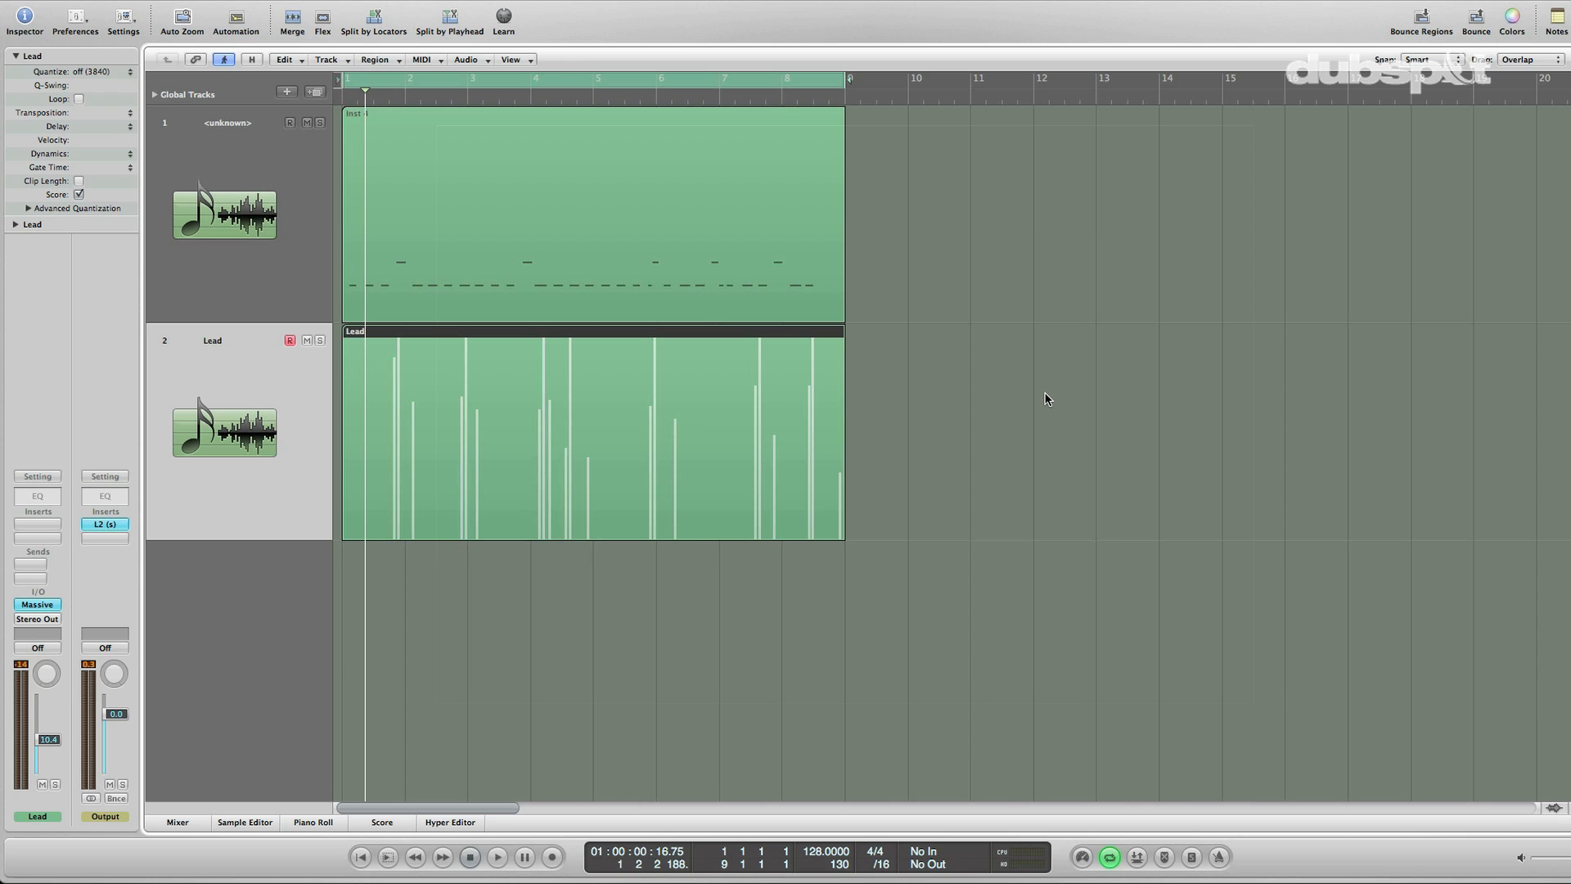
pyautogui.press('space')
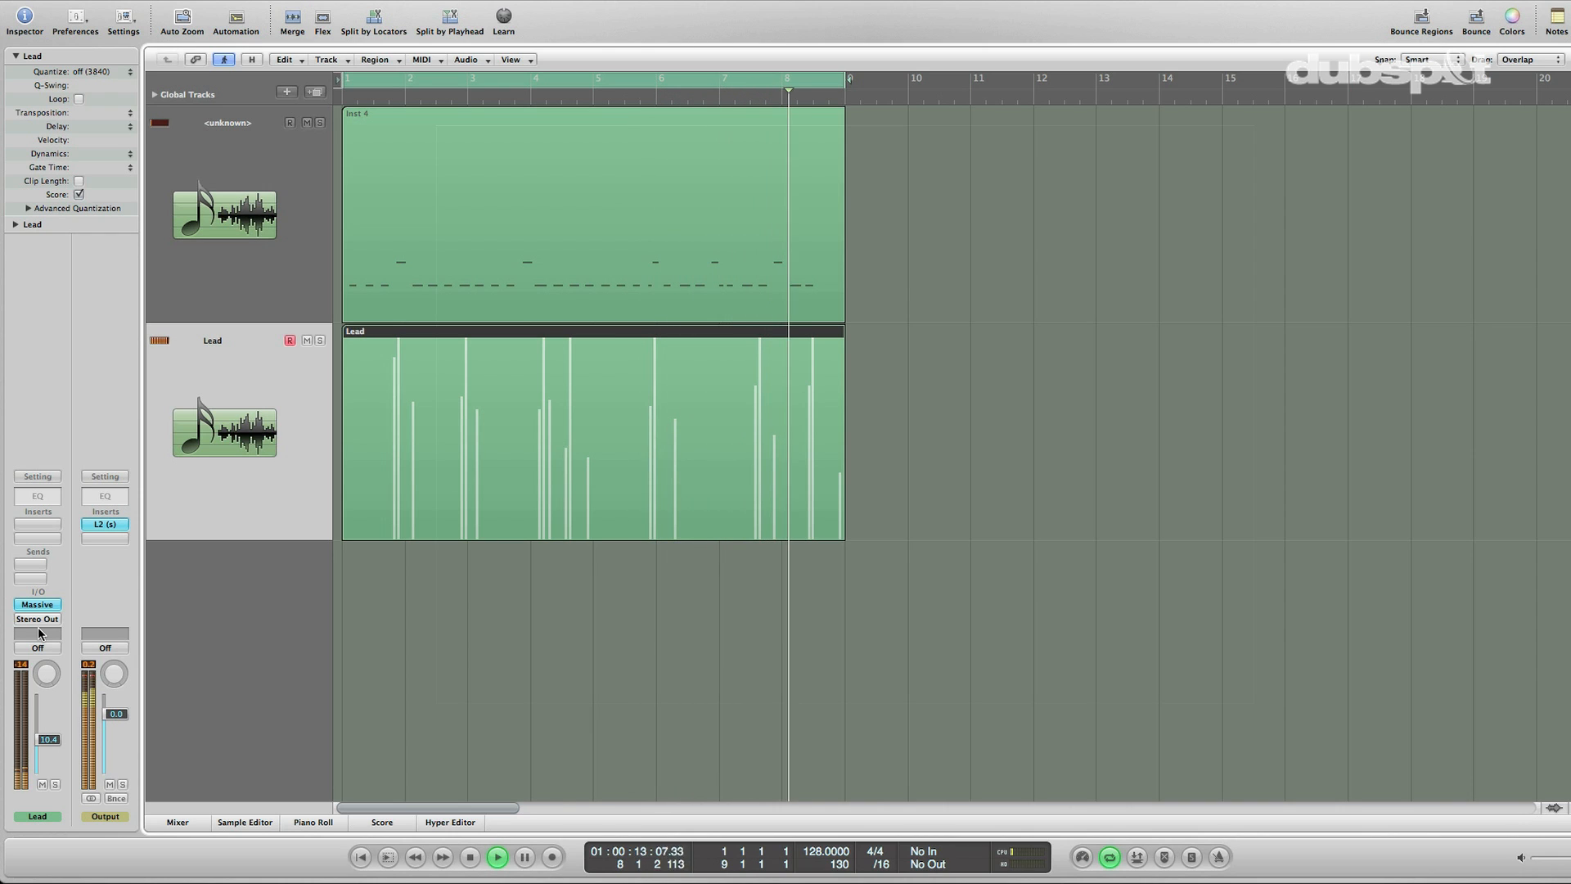
pyautogui.press('space')
# Select the overlapping regions on the Lead track and transpose all NewSound notes down one octave in the piano roll
pyautogui.moveTo(819, 556); pyautogui.dragTo(589, 486)
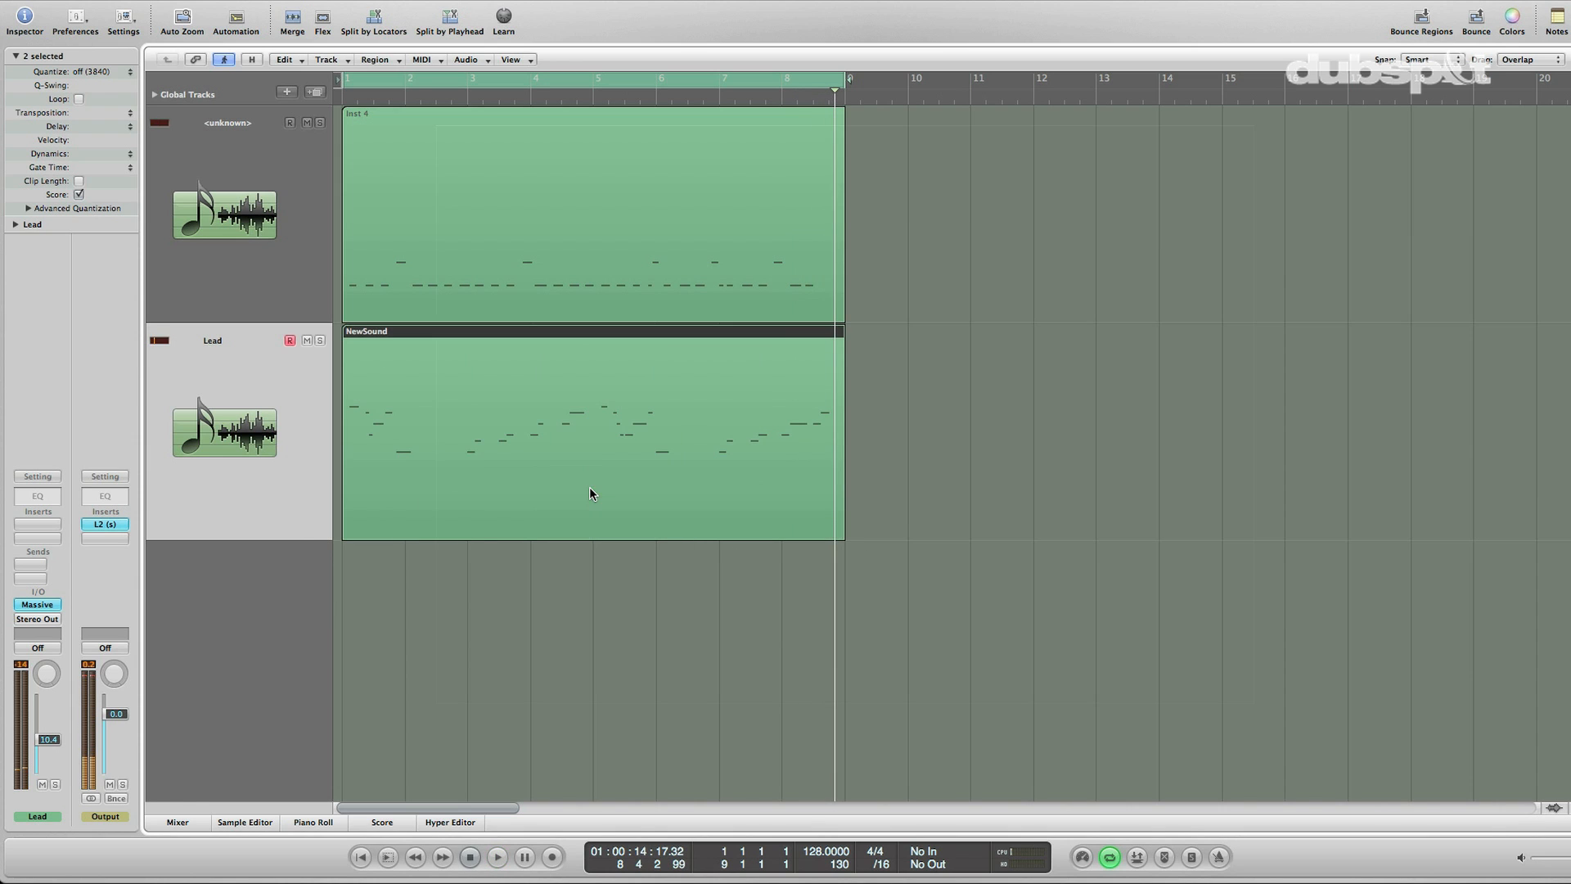
pyautogui.press('p')
pyautogui.press('super+a')
pyautogui.hotkey('alt', 'shift', 'Down')
# Play back the transposed lead line, stop playback and open Massive on the Lead track
pyautogui.press('space')
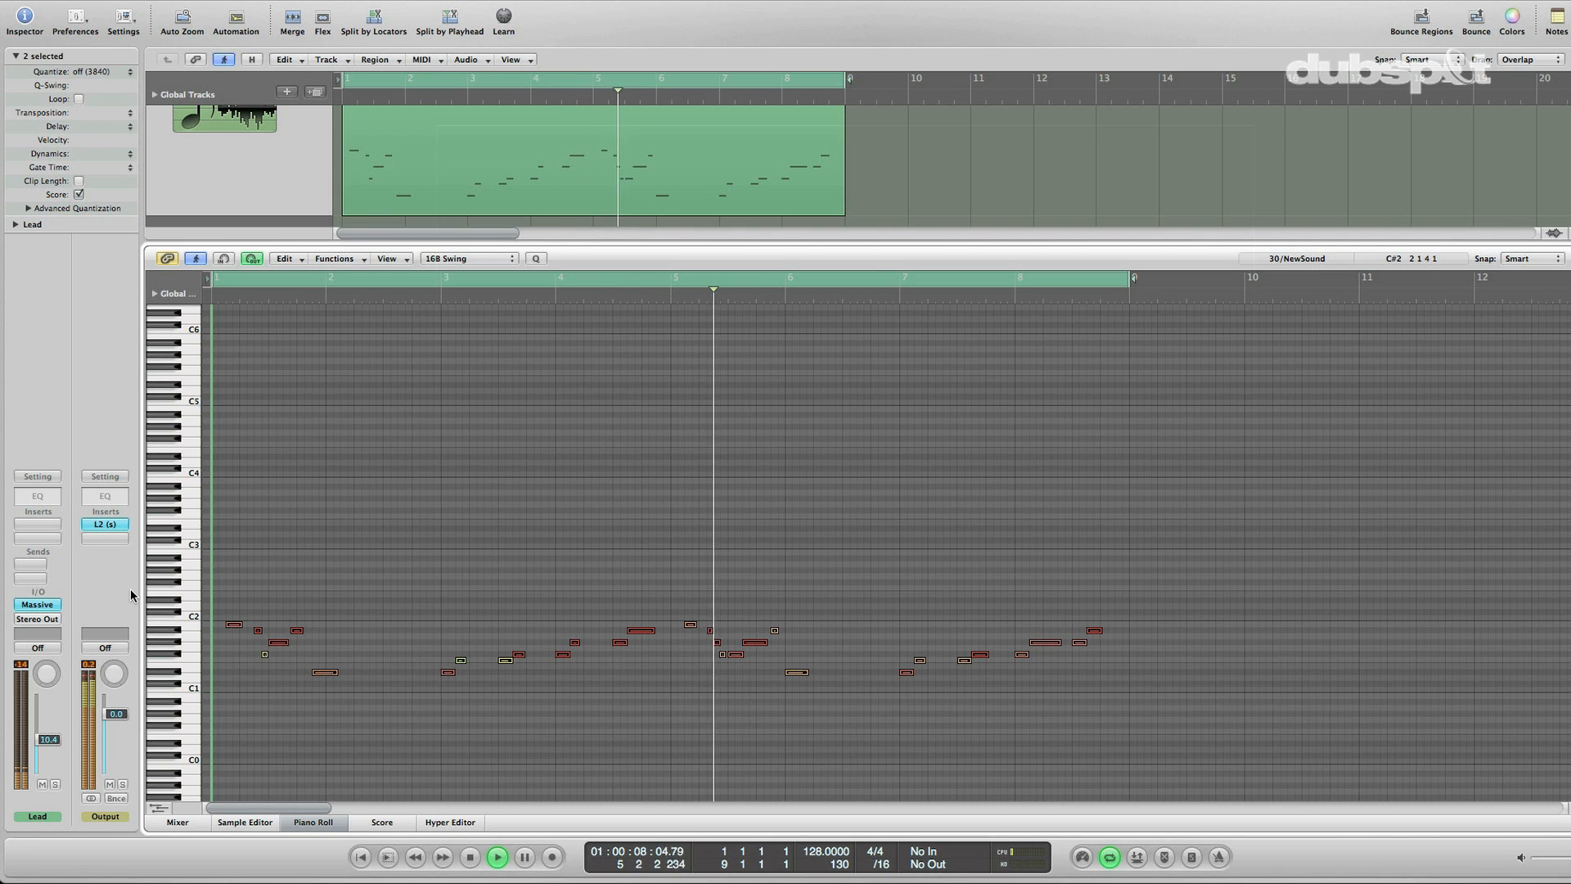
pyautogui.press('space')
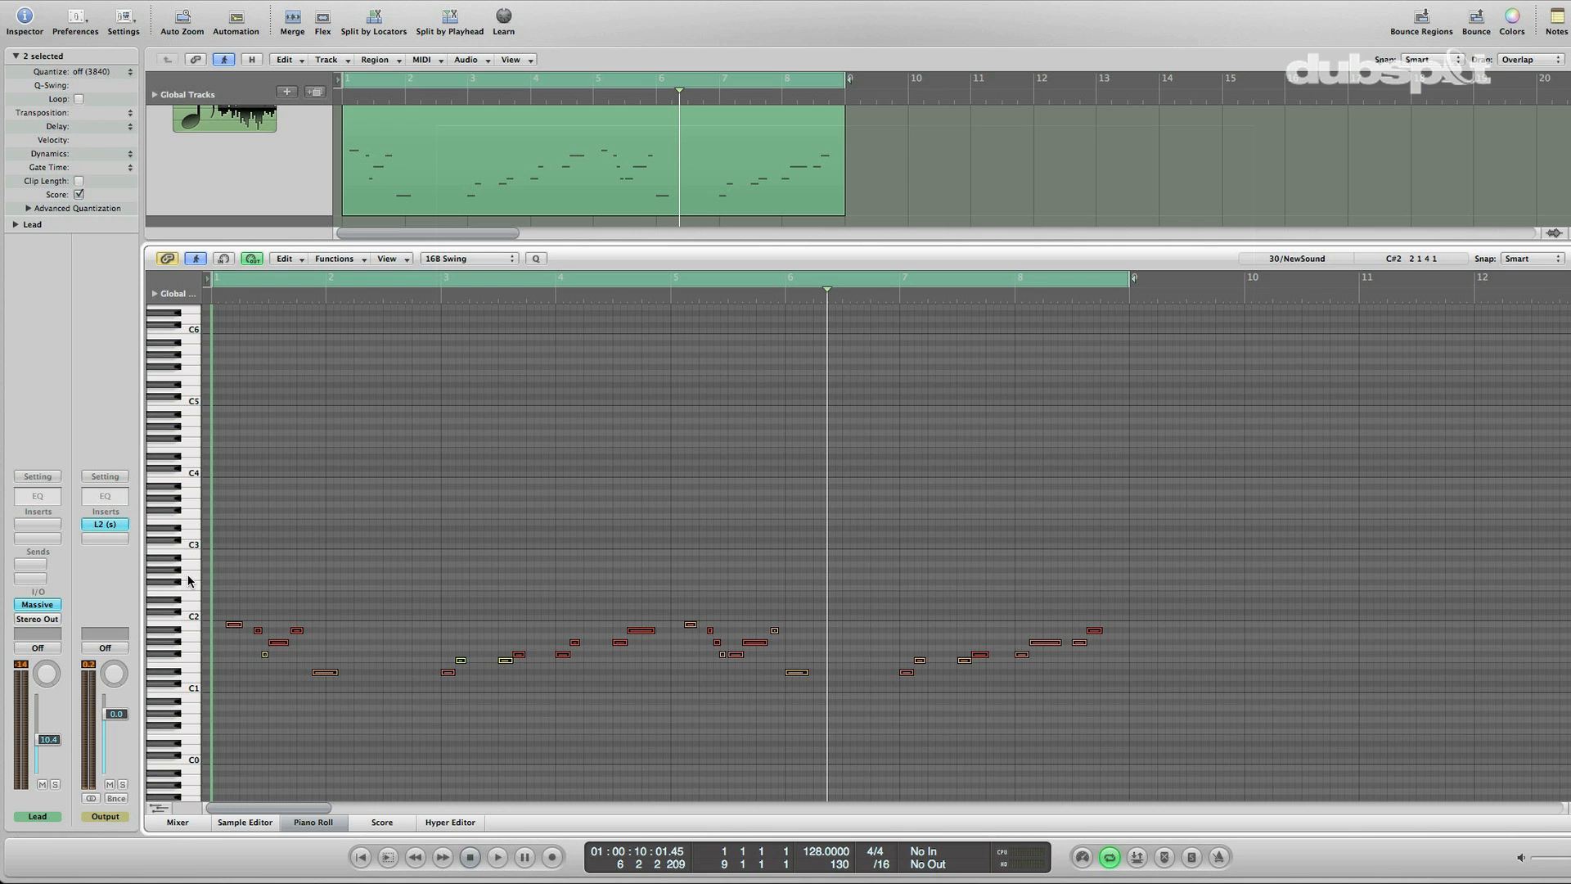
pyautogui.click(37, 603)
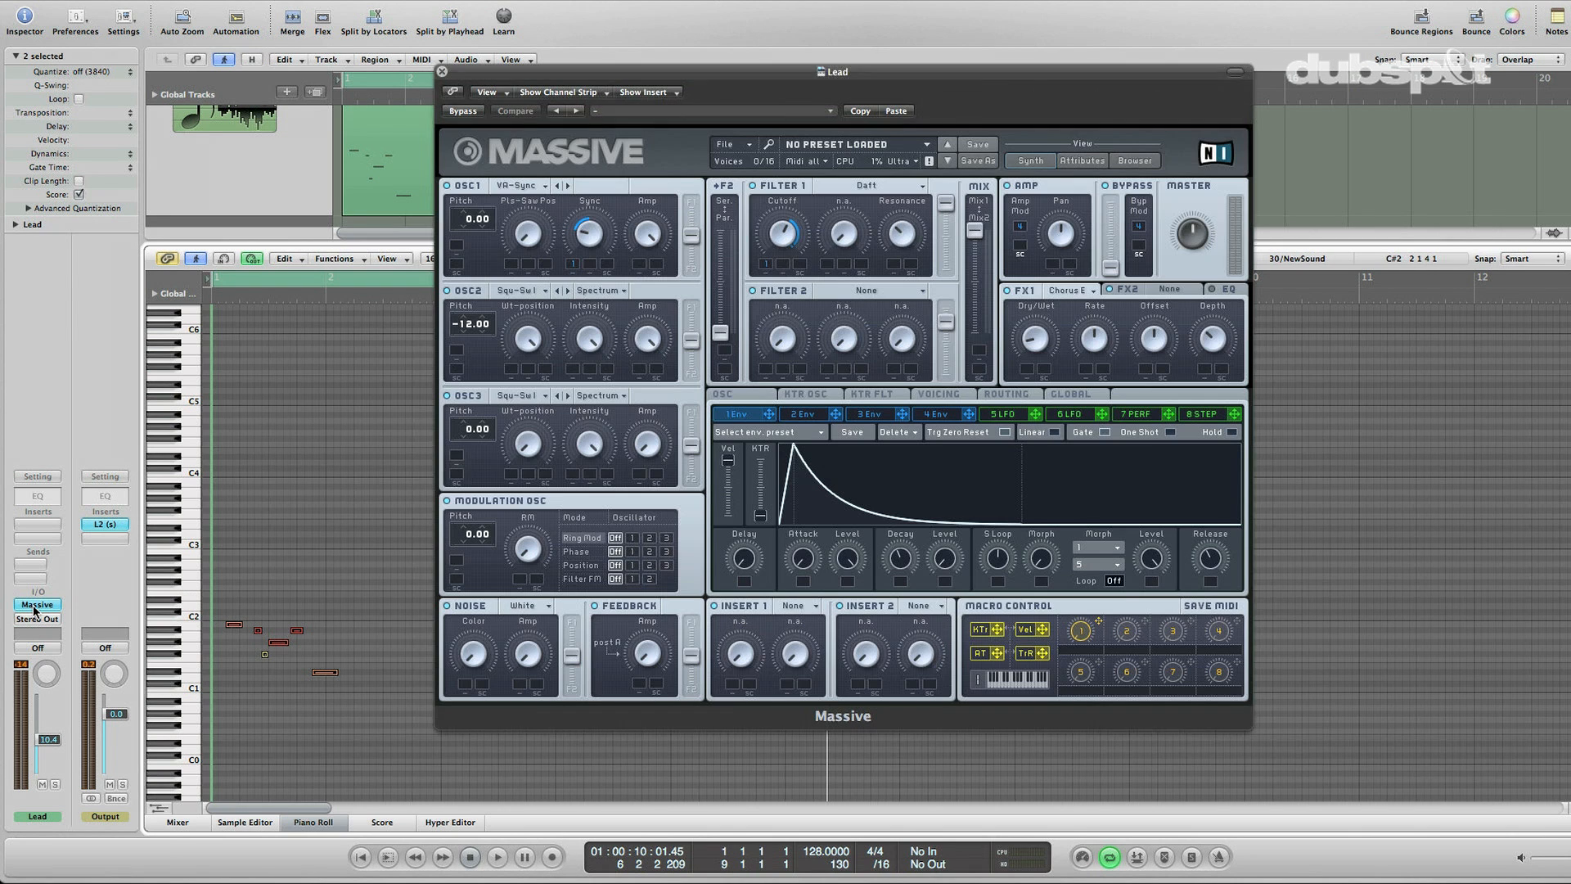